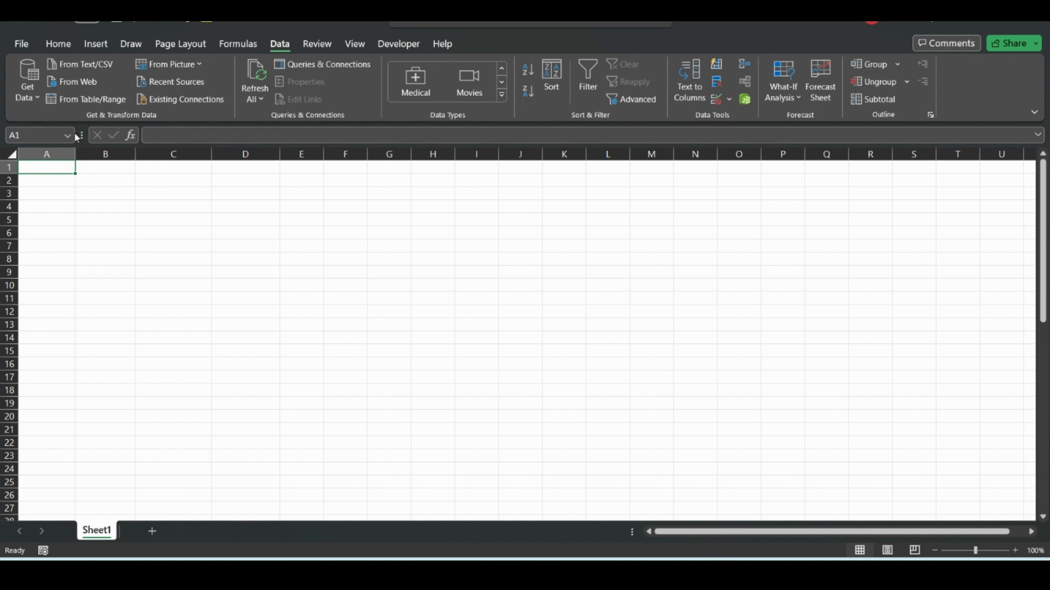
Browse the Home and Data ribbons and the data types list without choosing one.
{"action": "left_click", "coordinate": [75, 48]}
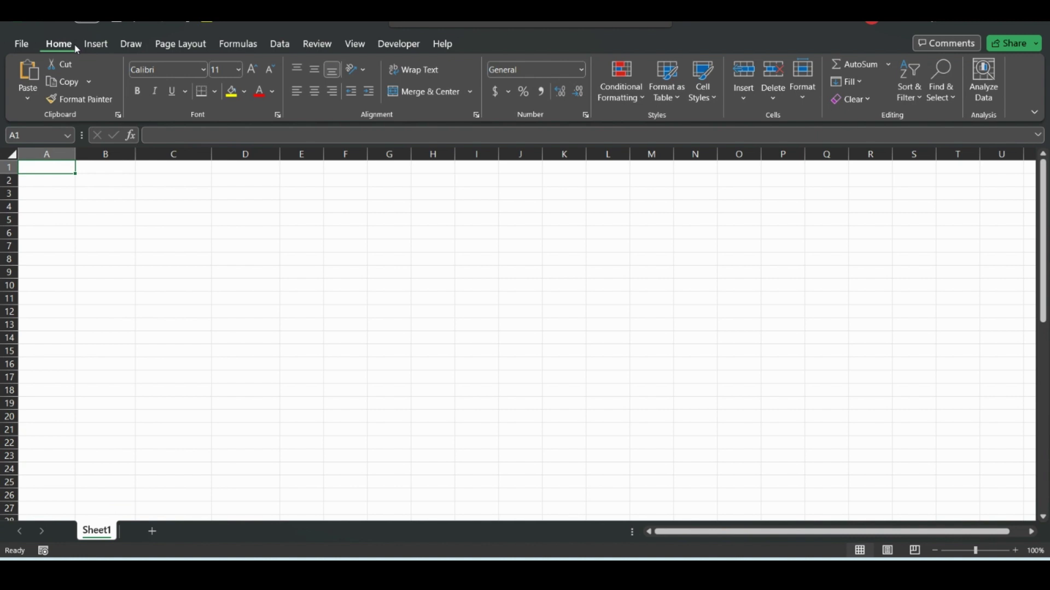
{"action": "left_click", "coordinate": [280, 44]}
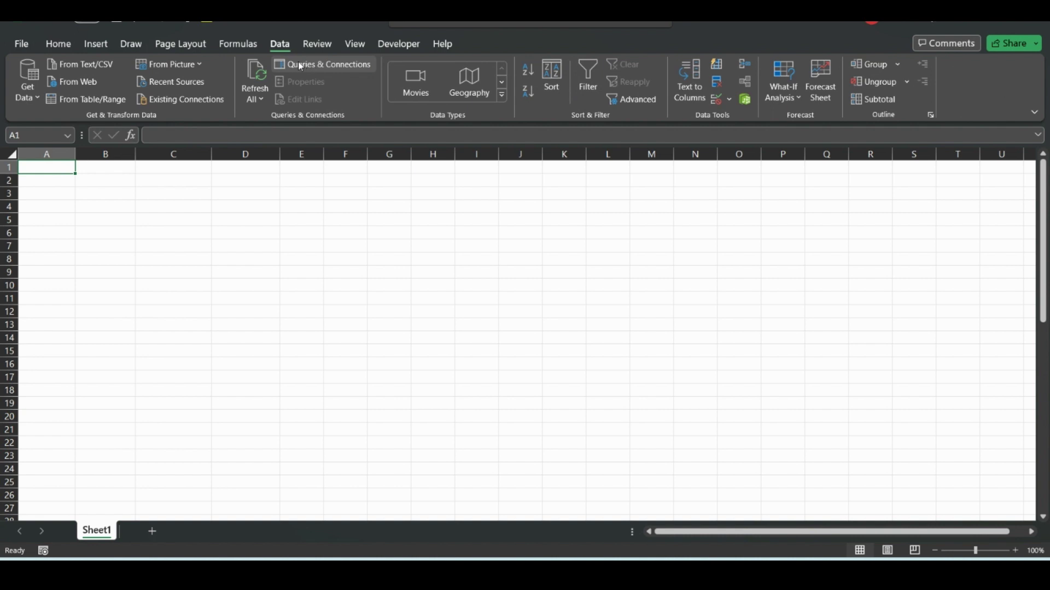
{"action": "left_click", "coordinate": [501, 95]}
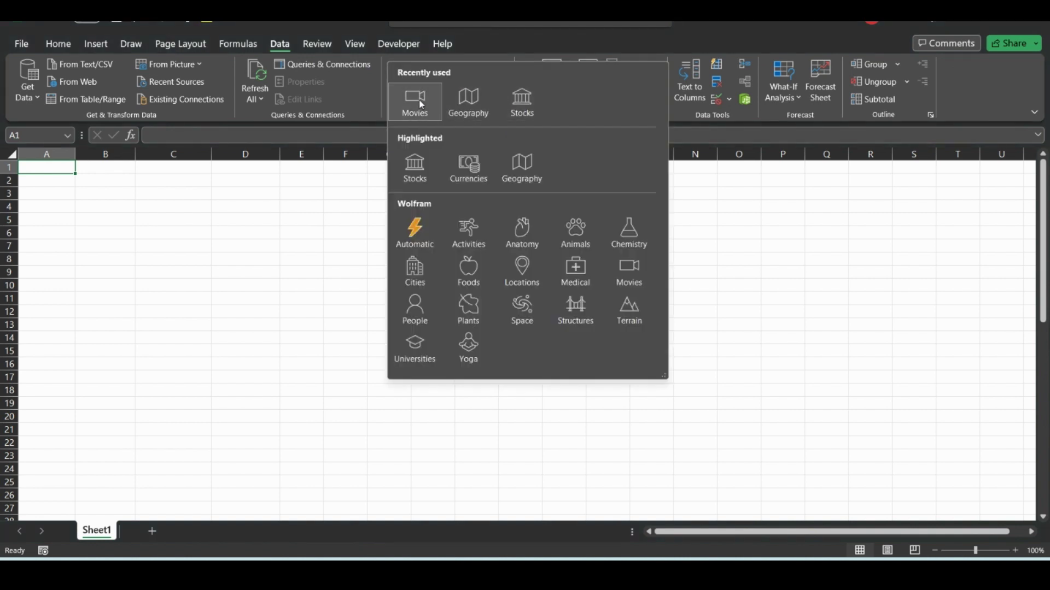
{"action": "left_click", "coordinate": [71, 189]}
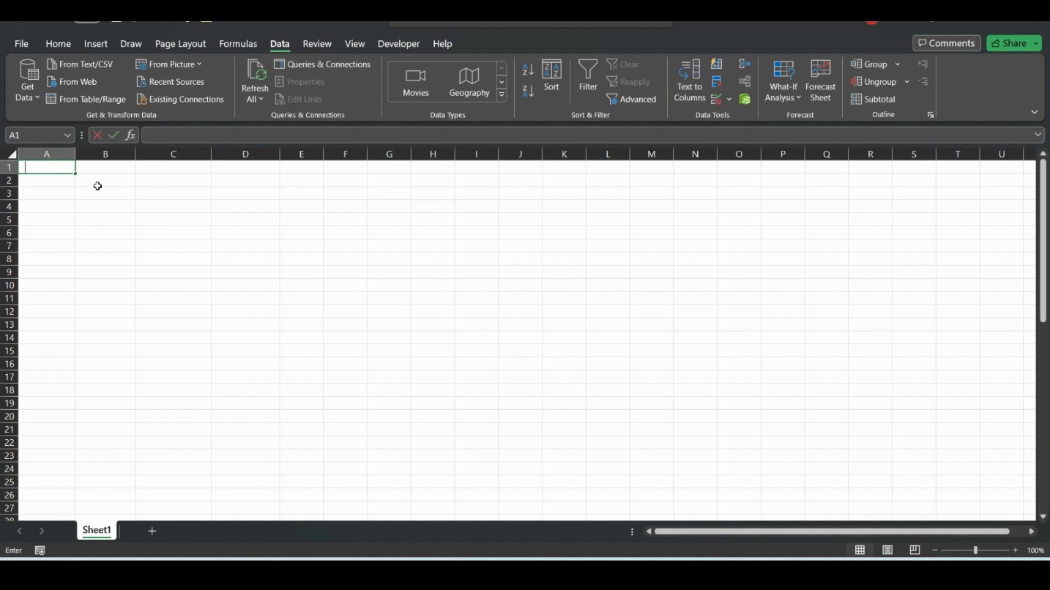
Enter 'Killing them softly' in A1 and widen column A to fit it.
{"action": "type", "text": "Killing them "}
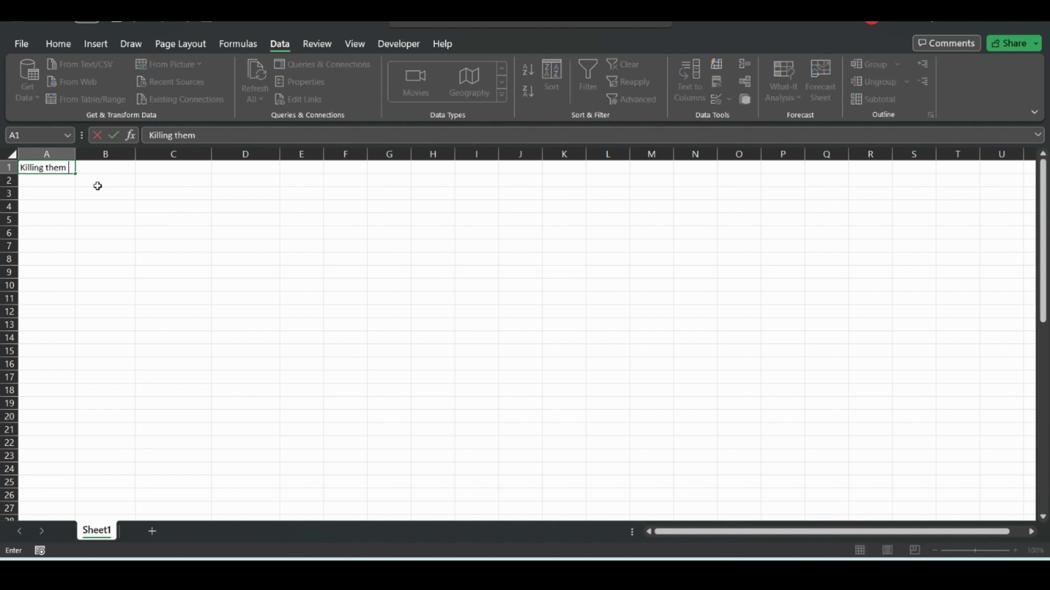
{"action": "type", "text": "softly"}
{"action": "key", "text": "Return"}
{"action": "left_click_drag", "start_coordinate": [75, 154], "coordinate": [133, 154]}
{"action": "left_click", "coordinate": [70, 166]}
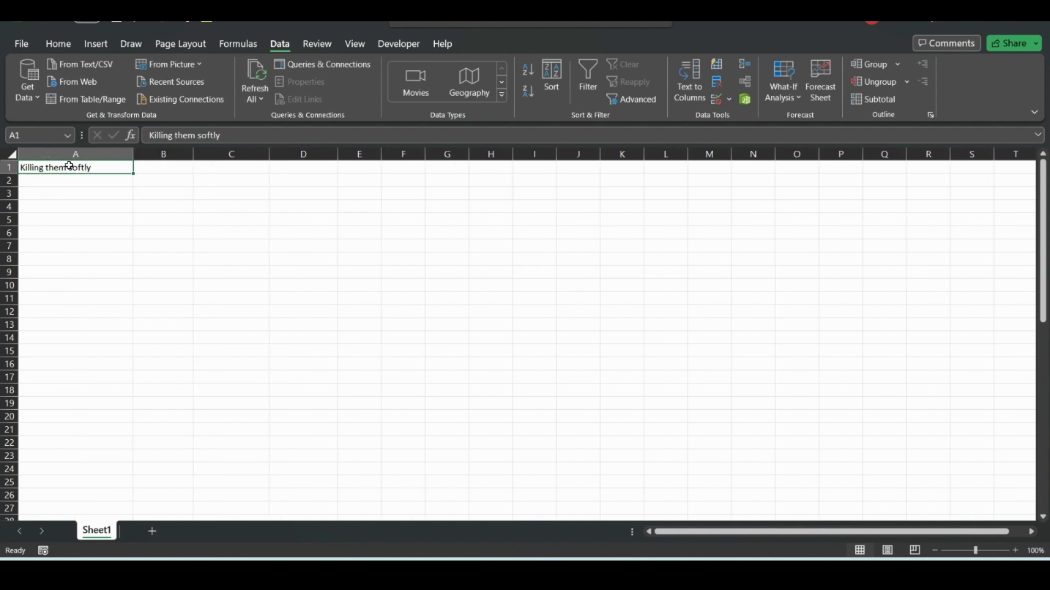
Convert A1 to the Movies data type and view its information card.
{"action": "left_click", "coordinate": [500, 95]}
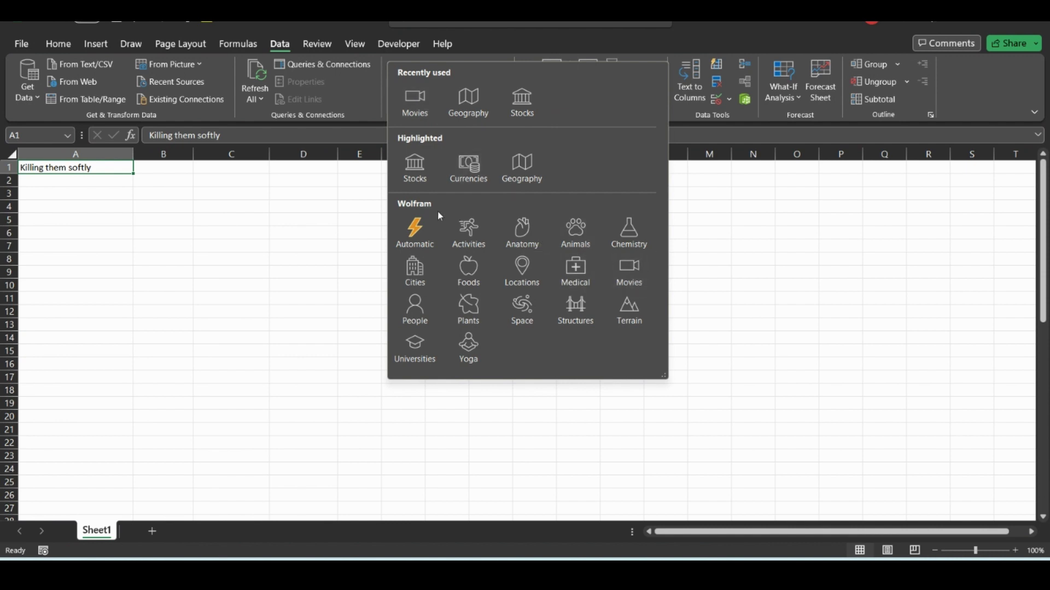
{"action": "left_click", "coordinate": [638, 280]}
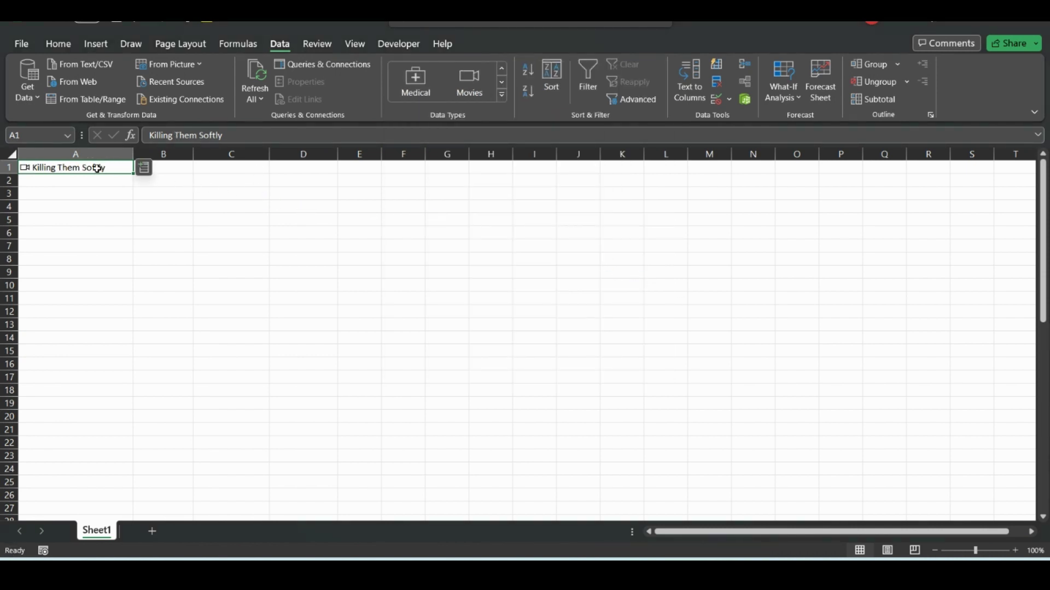
{"action": "left_click", "coordinate": [25, 169]}
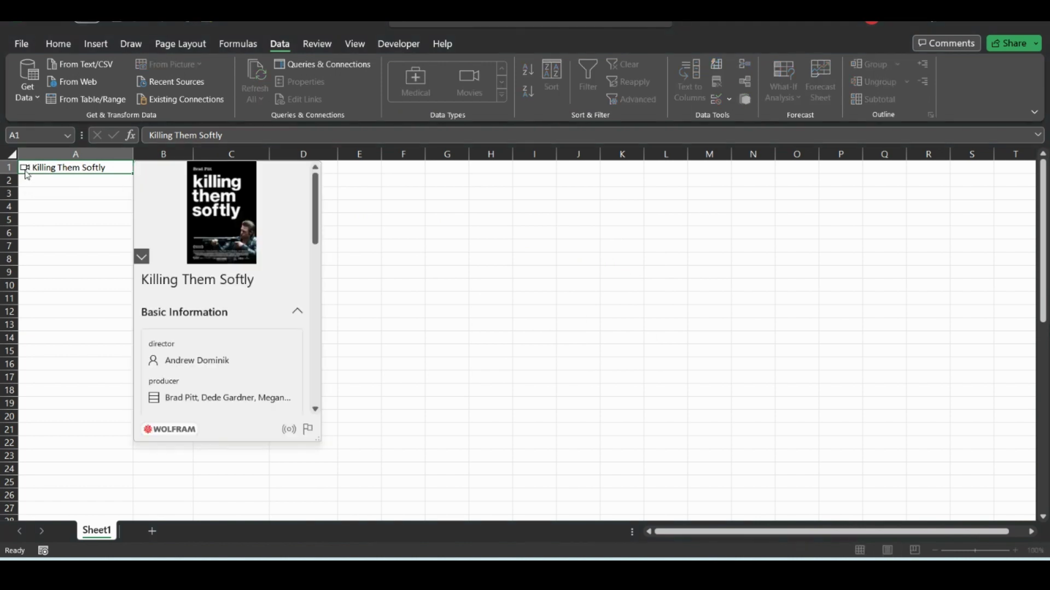
{"action": "scroll", "coordinate": [318, 241], "scroll_direction": "down", "scroll_amount": 2}
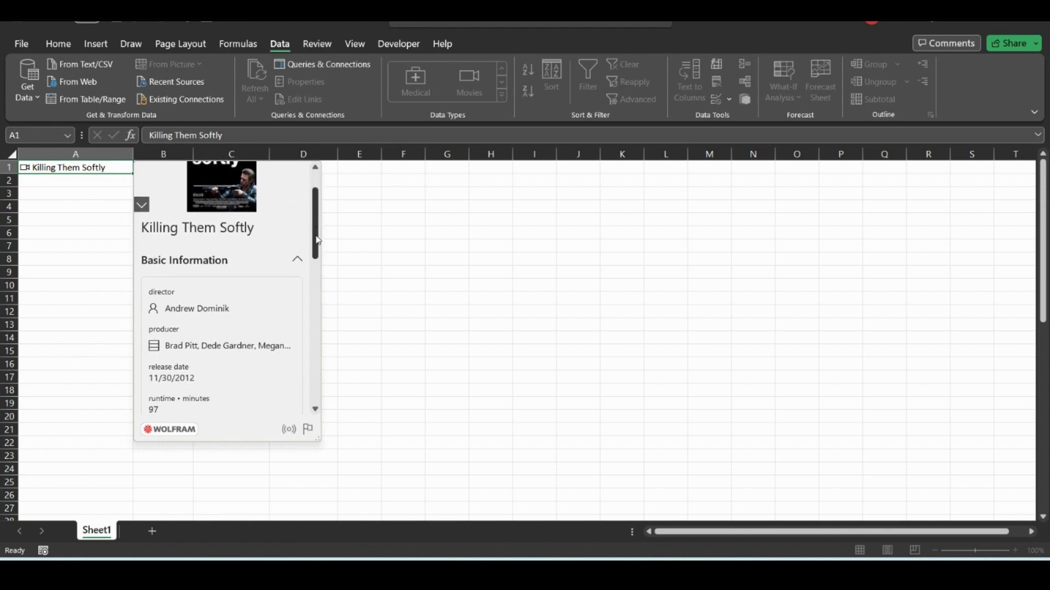
{"action": "scroll", "coordinate": [318, 241], "scroll_direction": "down", "scroll_amount": 4}
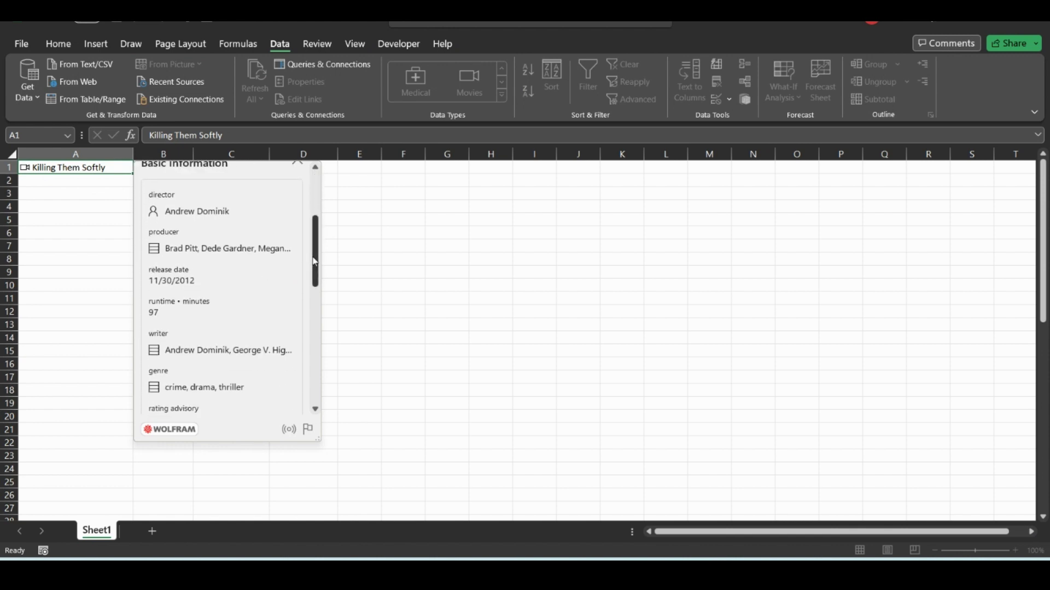
{"action": "left_click_drag", "start_coordinate": [315, 261], "coordinate": [326, 200]}
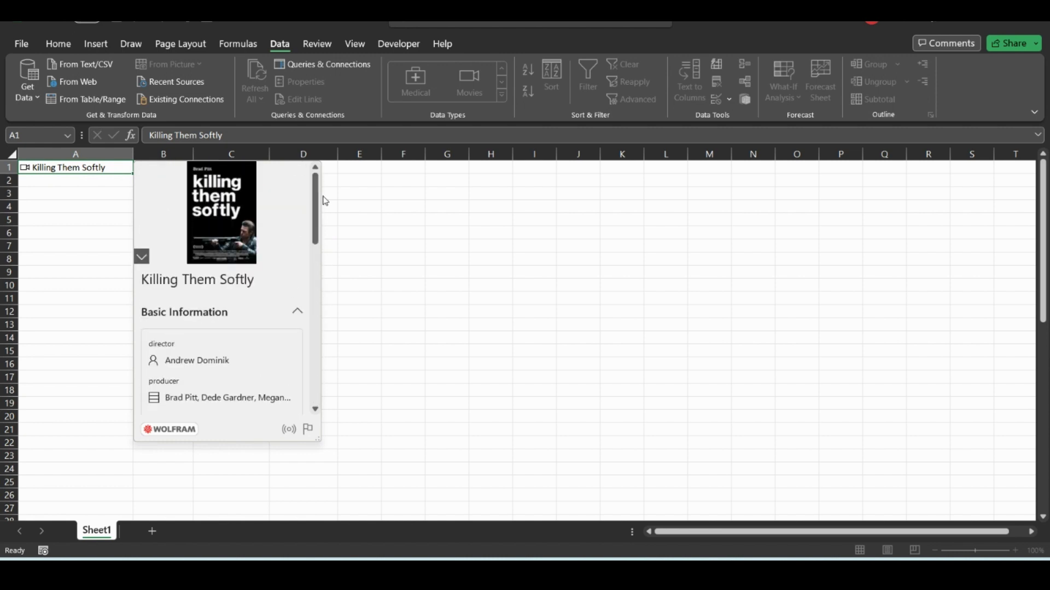
Insert Killing Them Softly's director into B1, widen column B, and add its cast and roles in column C.
{"action": "left_click", "coordinate": [96, 170]}
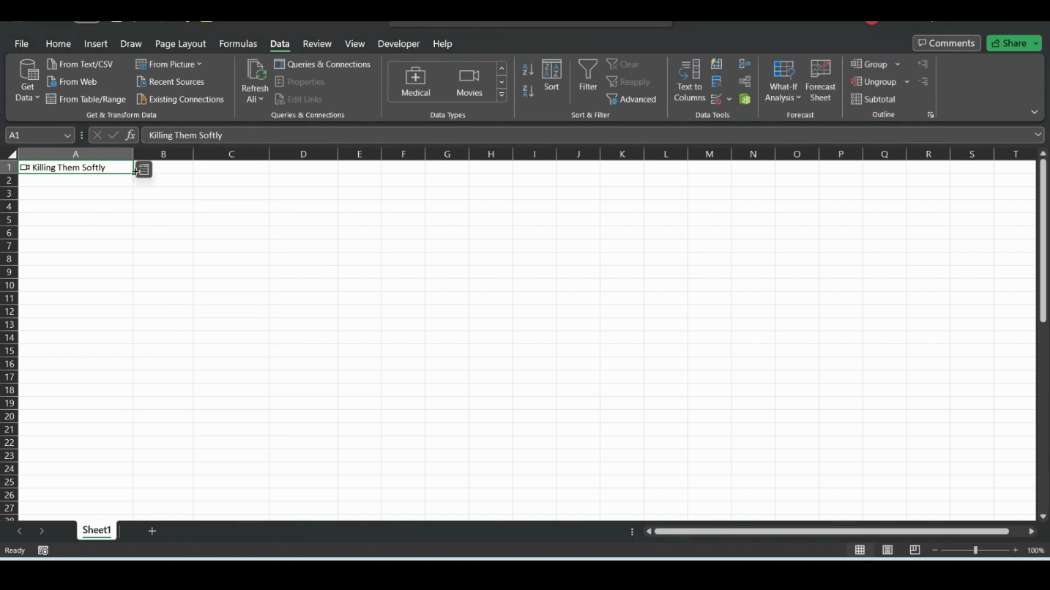
{"action": "left_click", "coordinate": [142, 170]}
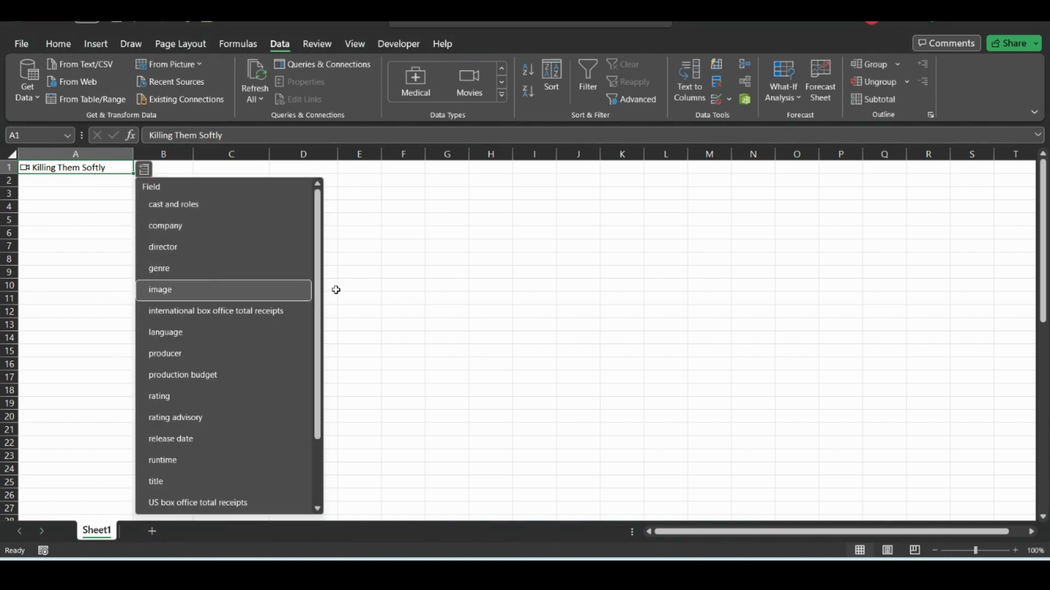
{"action": "scroll", "coordinate": [311, 356], "scroll_direction": "down", "scroll_amount": 4}
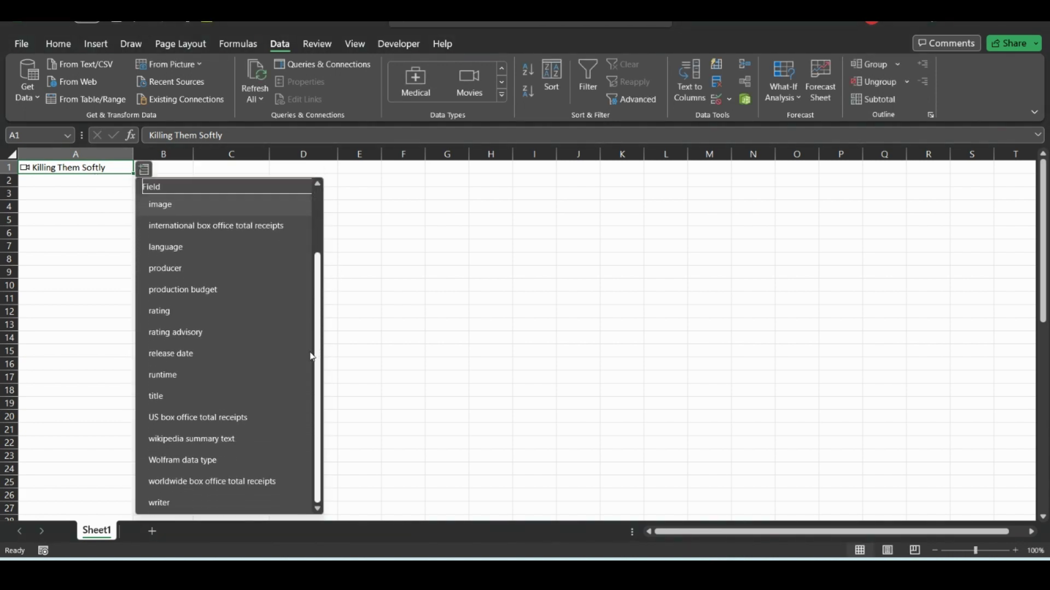
{"action": "scroll", "coordinate": [312, 356], "scroll_direction": "up", "scroll_amount": 4}
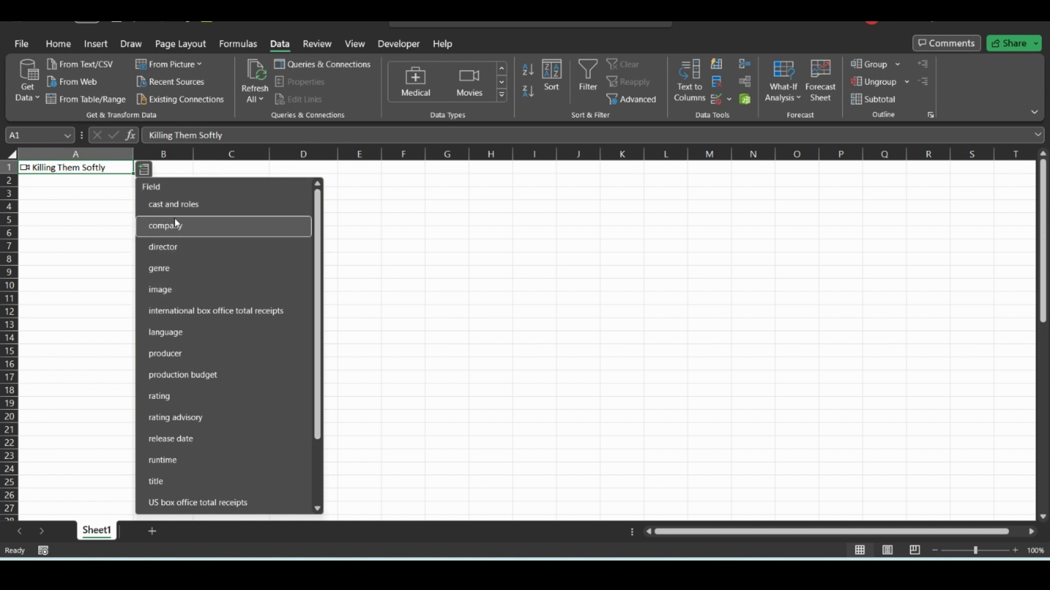
{"action": "left_click", "coordinate": [172, 246]}
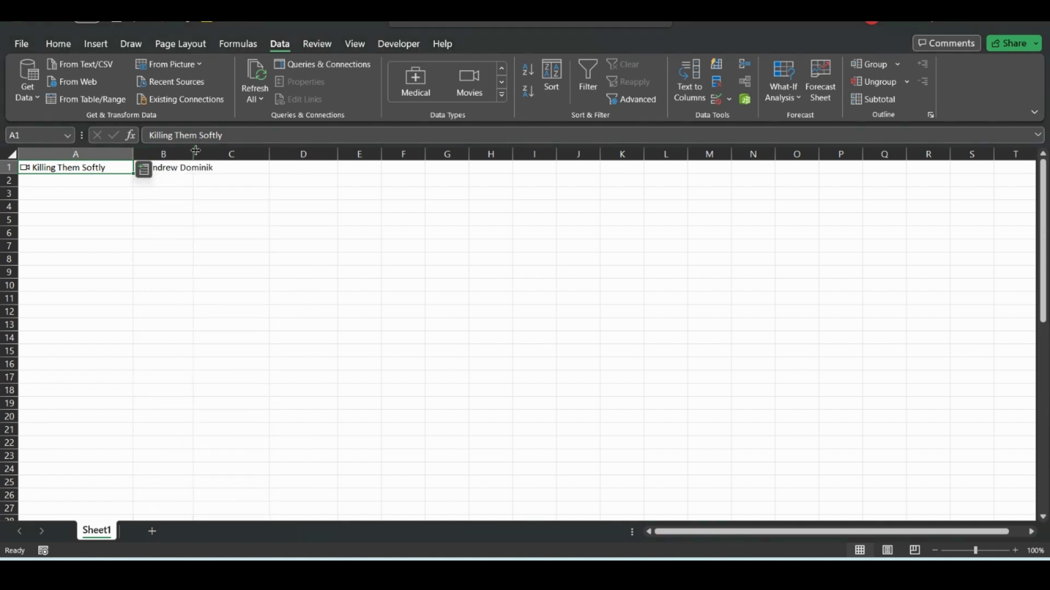
{"action": "left_click_drag", "start_coordinate": [195, 150], "coordinate": [252, 151]}
{"action": "left_click", "coordinate": [143, 169]}
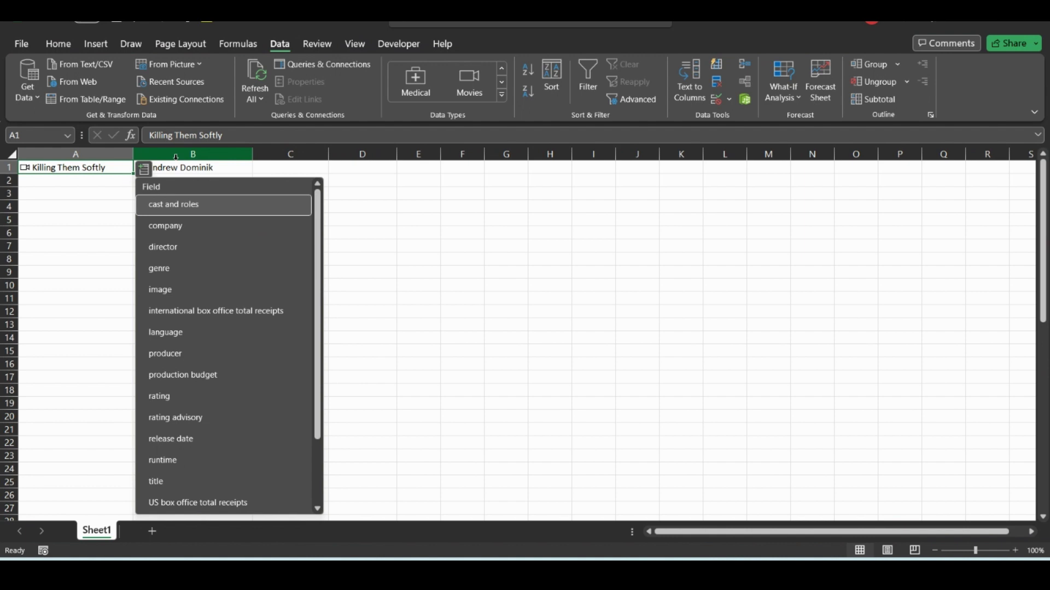
{"action": "left_click", "coordinate": [185, 204]}
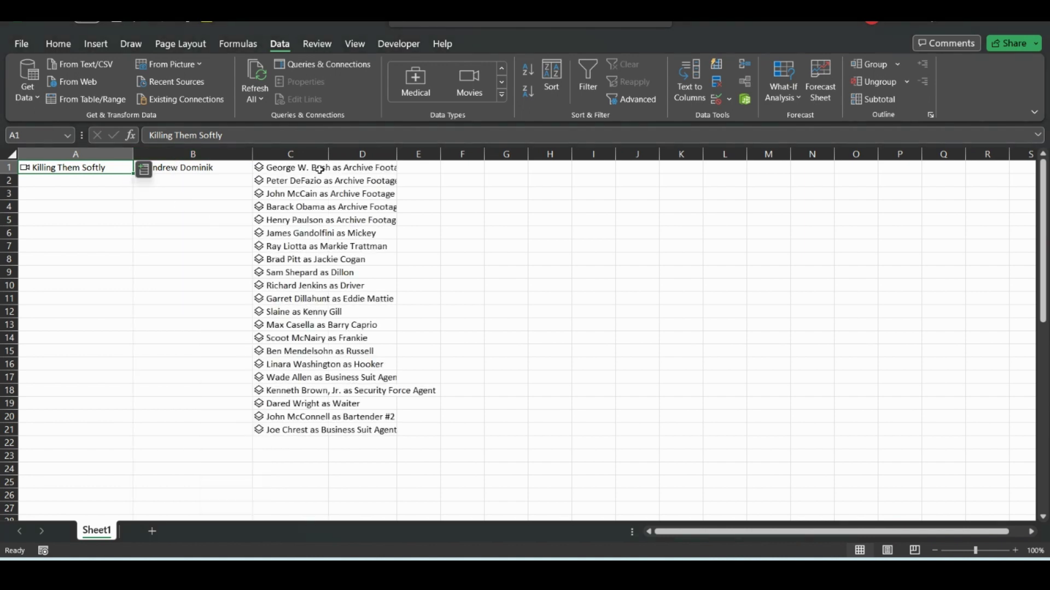
Autofit column C, pull each cast member's name from C1:C21 into column D, and widen it.
{"action": "double_click", "coordinate": [333, 154]}
{"action": "left_click", "coordinate": [333, 154]}
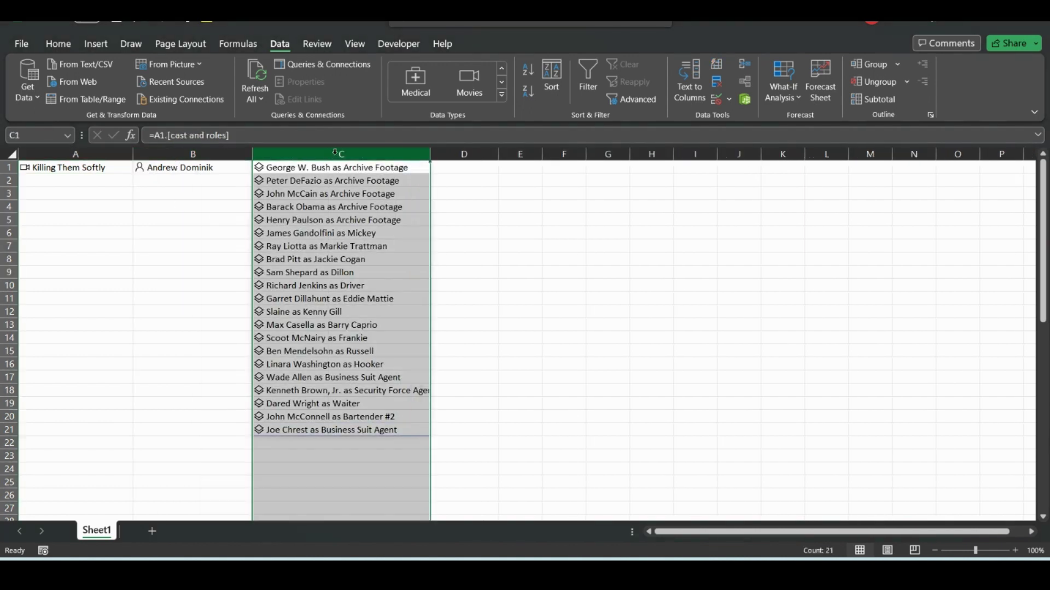
{"action": "left_click", "coordinate": [420, 167]}
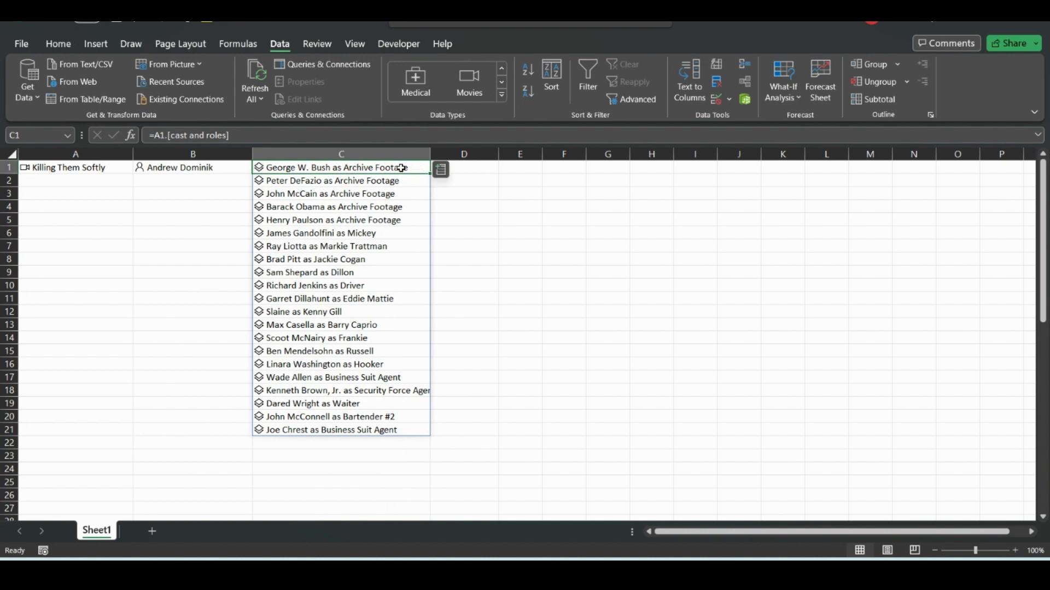
{"action": "key", "text": "ctrl+shift+Down"}
{"action": "left_click", "coordinate": [441, 170]}
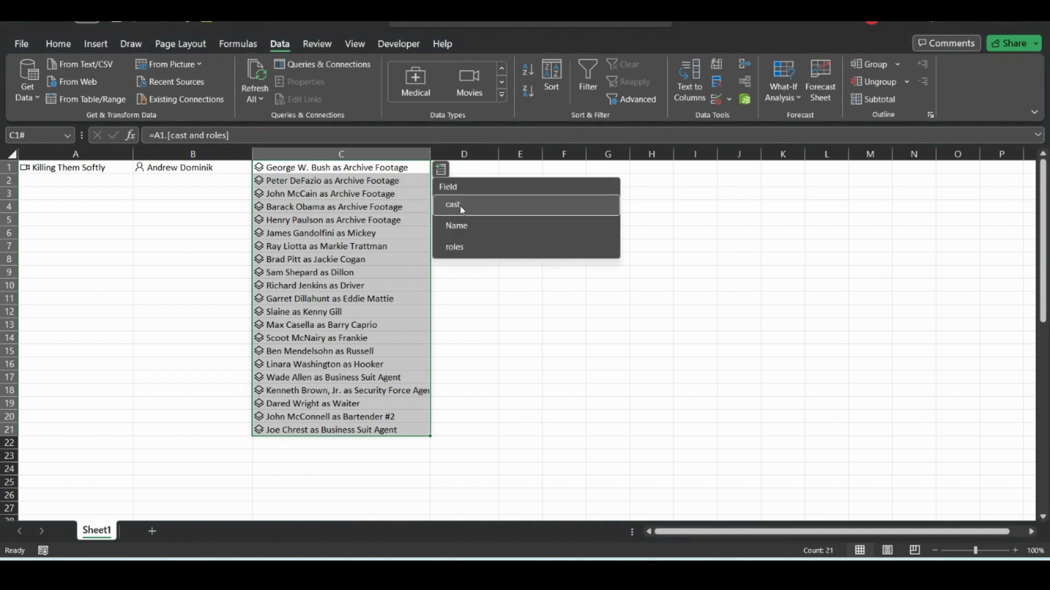
{"action": "left_click", "coordinate": [462, 207]}
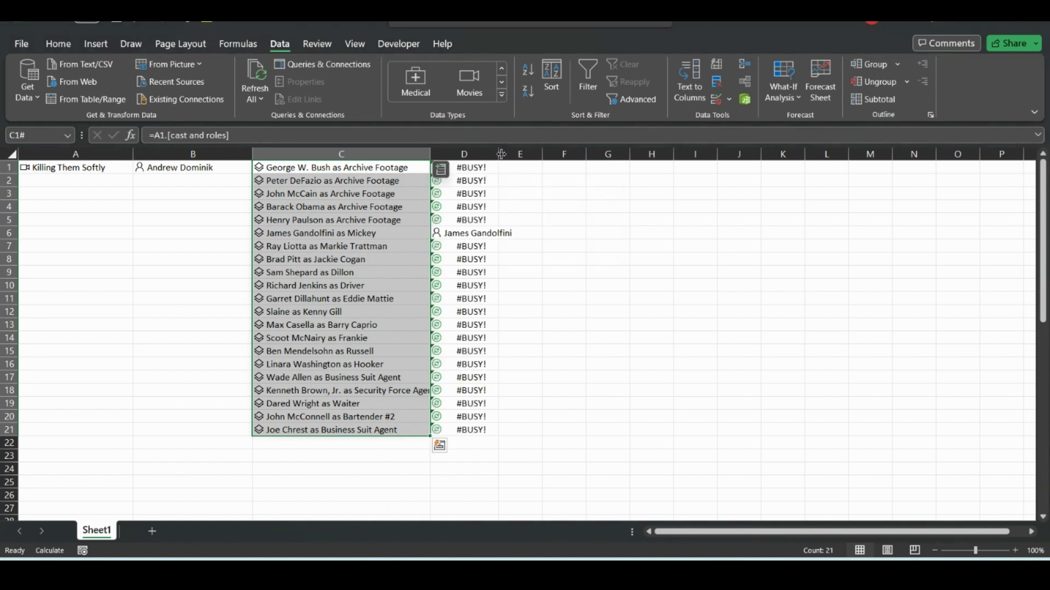
{"action": "left_click_drag", "start_coordinate": [500, 155], "coordinate": [540, 154]}
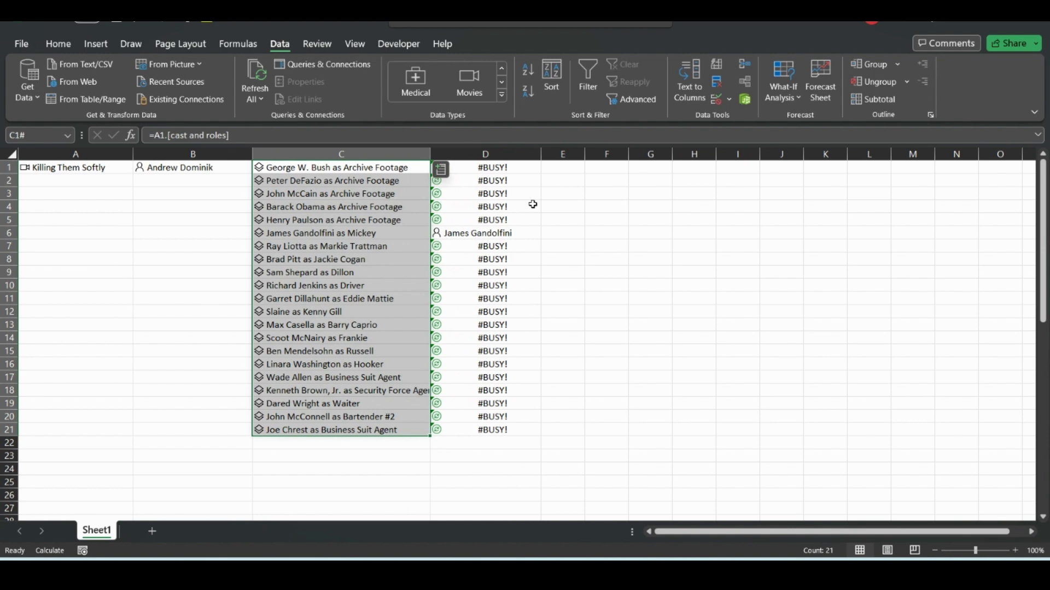
Inspect the first actor's =C1.cast formula and Peter DeFazio's details card, then close it.
{"action": "left_click", "coordinate": [479, 167]}
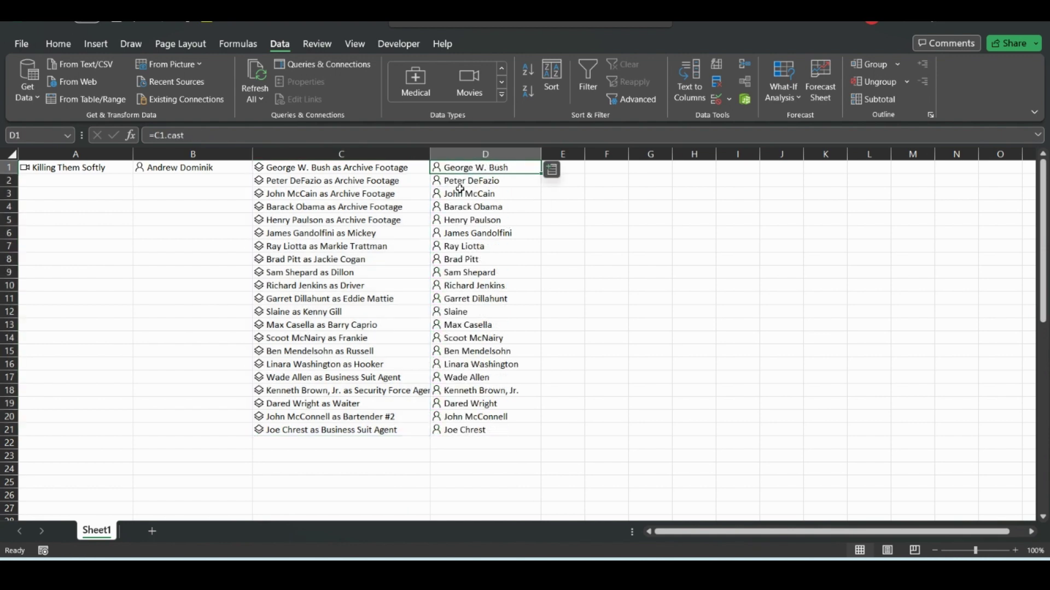
{"action": "left_click", "coordinate": [438, 183]}
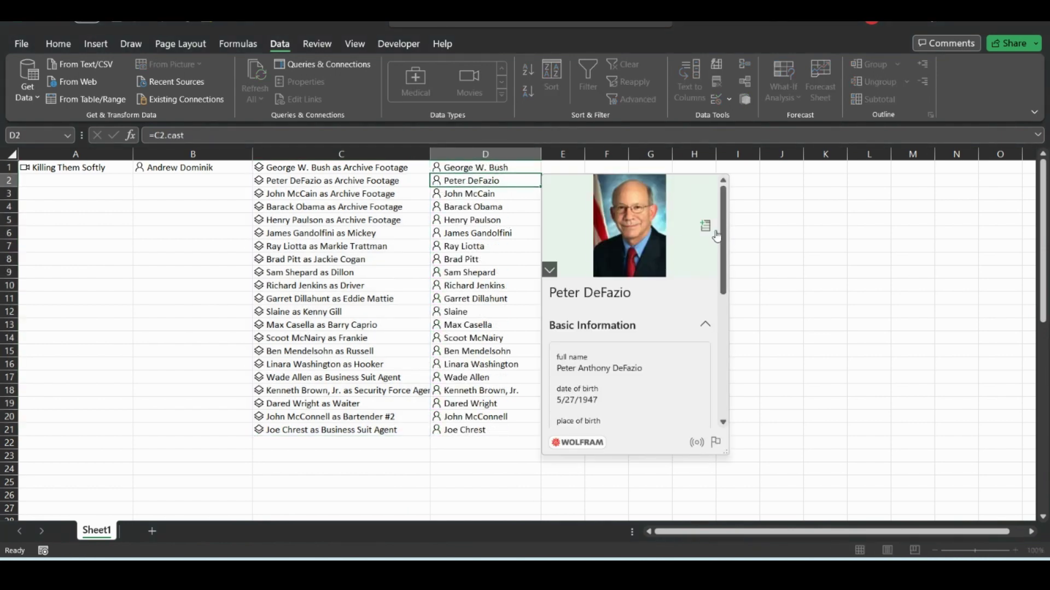
{"action": "left_click_drag", "start_coordinate": [717, 235], "coordinate": [731, 370]}
{"action": "scroll", "coordinate": [726, 323], "scroll_direction": "up", "scroll_amount": 10}
{"action": "key", "text": "Escape"}
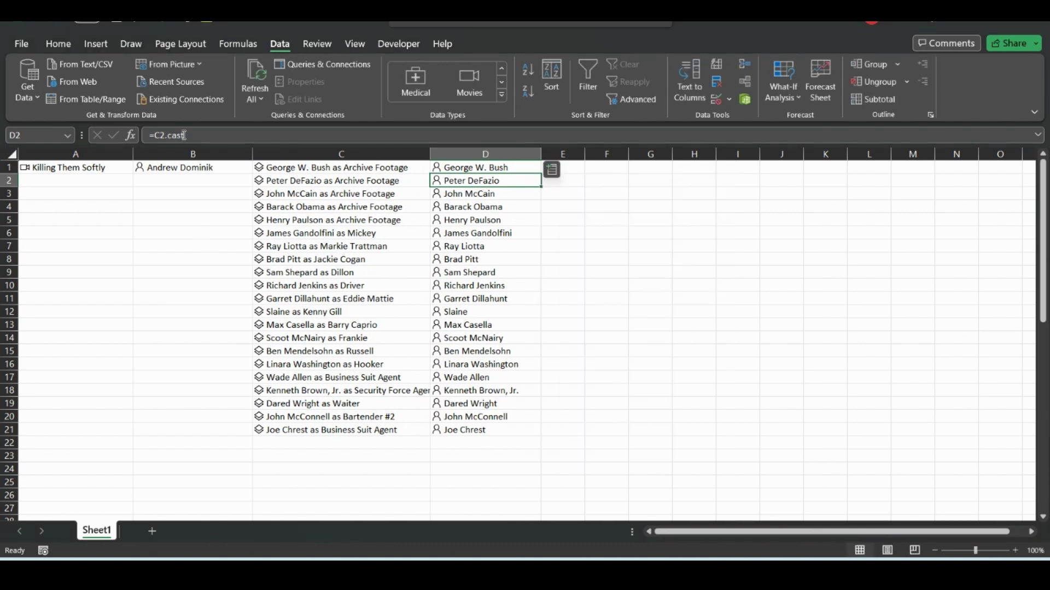
{"action": "left_click", "coordinate": [270, 464]}
{"action": "key", "text": "Up"}
Type the second title in A23 and convert it to Movies, matching Inglourious Basterds (2009).
{"action": "left_click", "coordinate": [88, 454]}
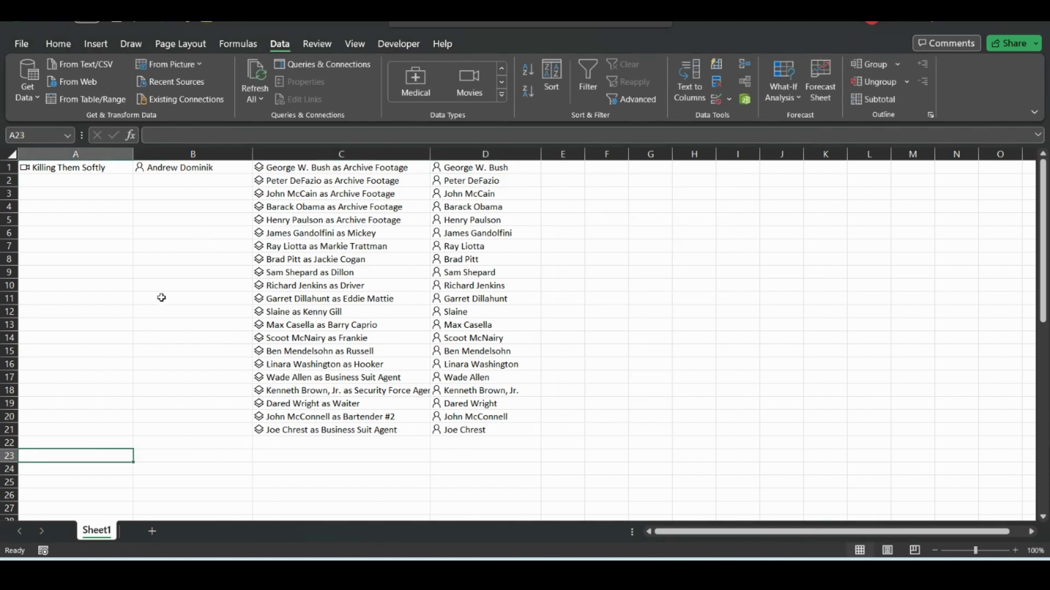
{"action": "type", "text": "inglolious bastards"}
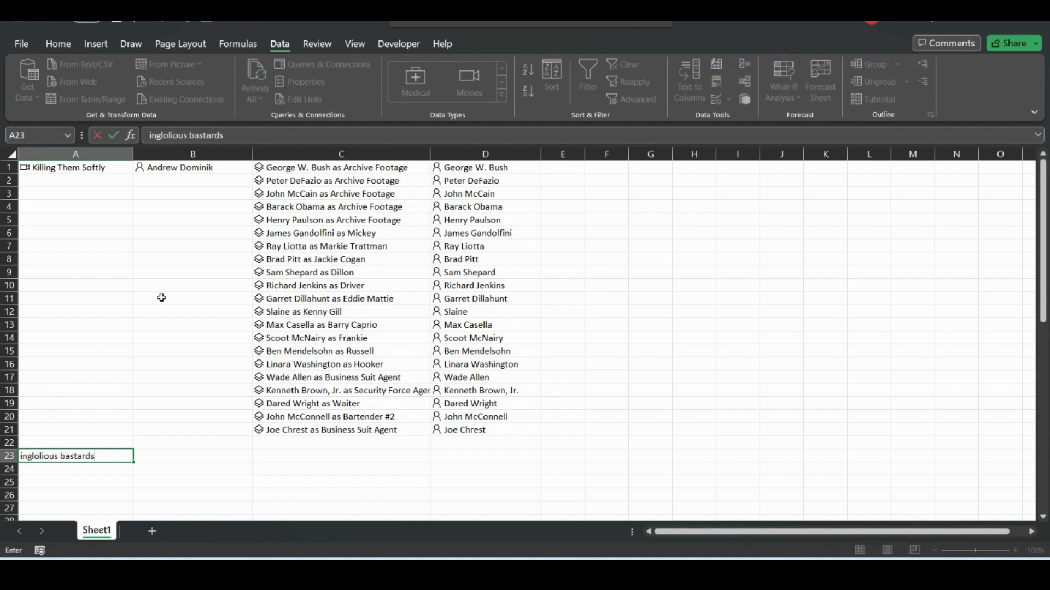
{"action": "key", "text": "Return"}
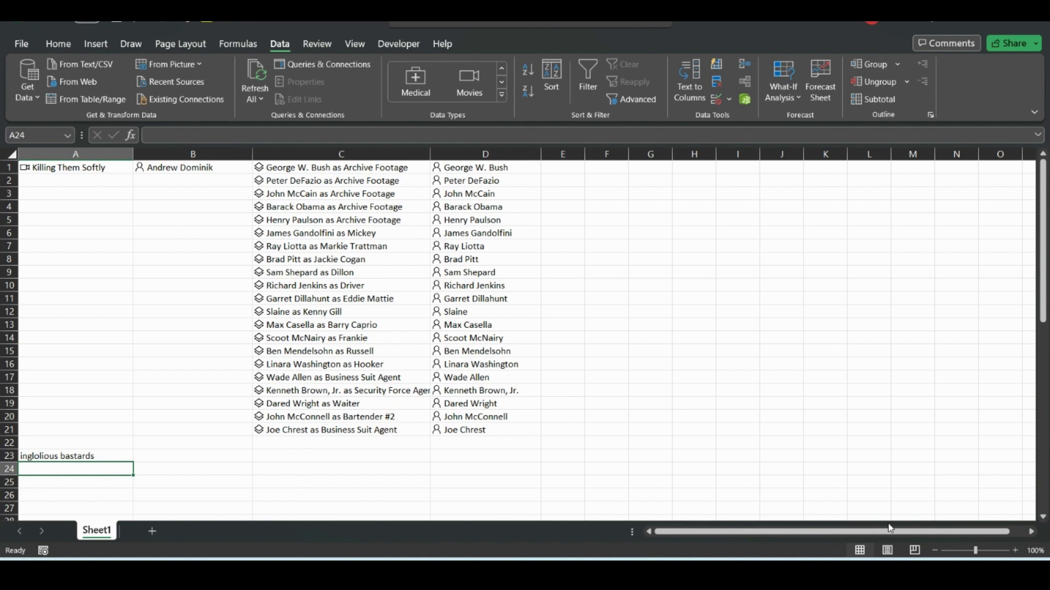
{"action": "left_click", "coordinate": [84, 456]}
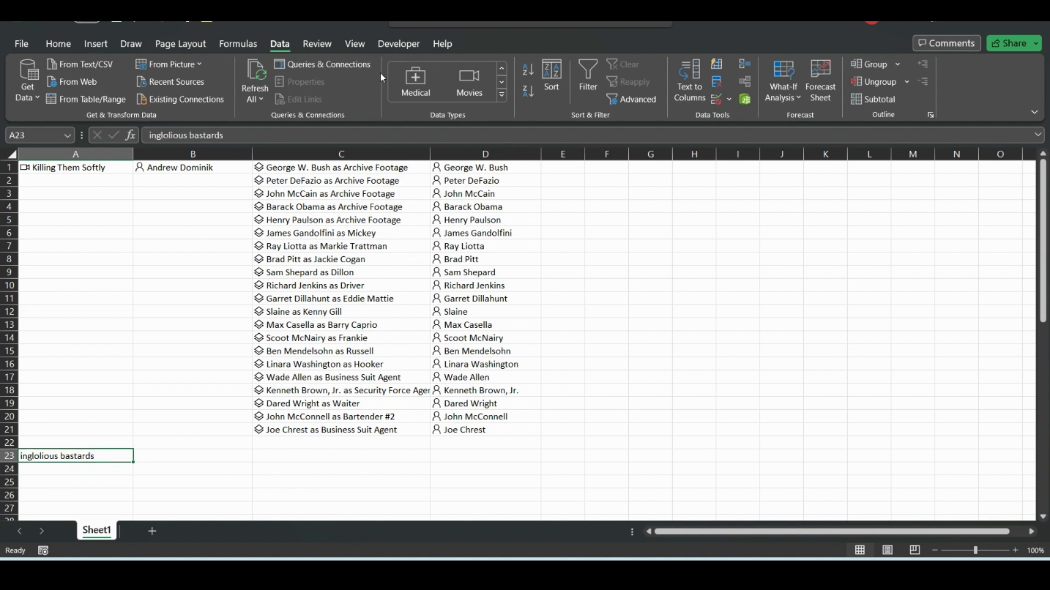
{"action": "left_click", "coordinate": [501, 96]}
{"action": "left_click", "coordinate": [641, 249]}
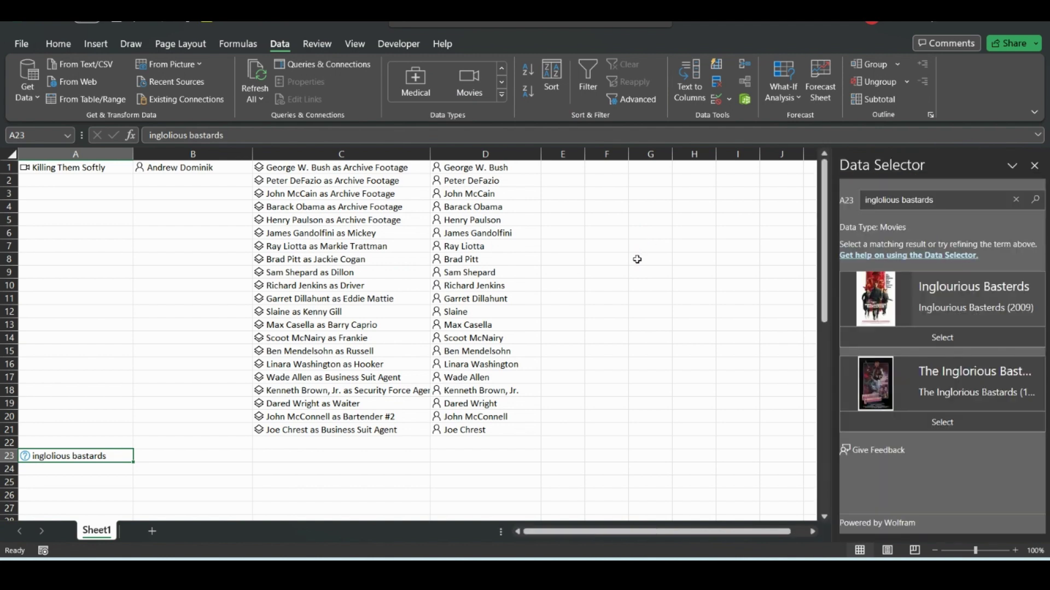
{"action": "left_click", "coordinate": [940, 335]}
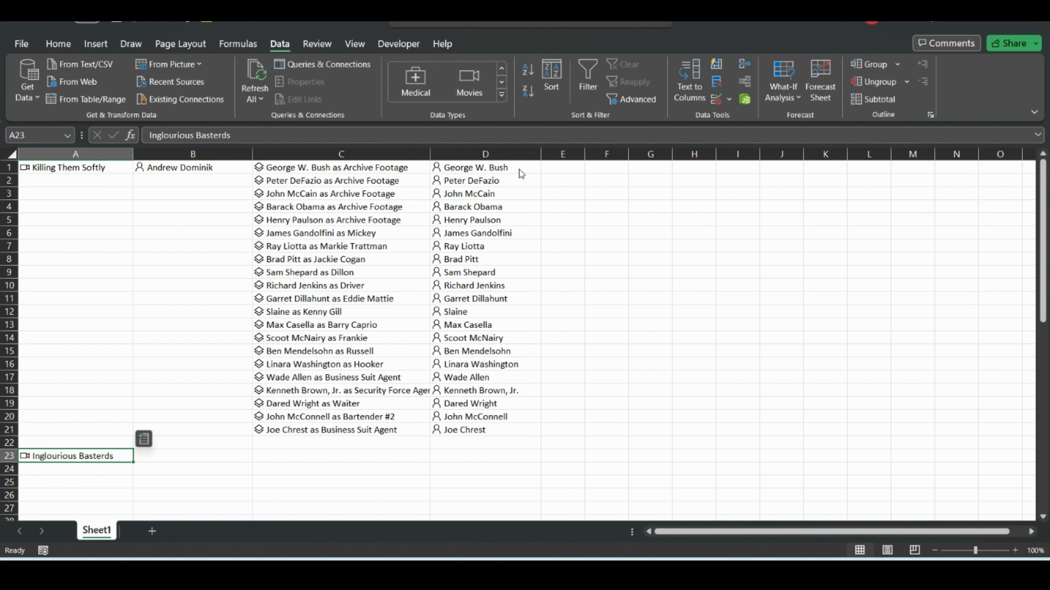
Review the Inglourious Basterds card, then insert its directors into B23:B24.
{"action": "left_click", "coordinate": [25, 456]}
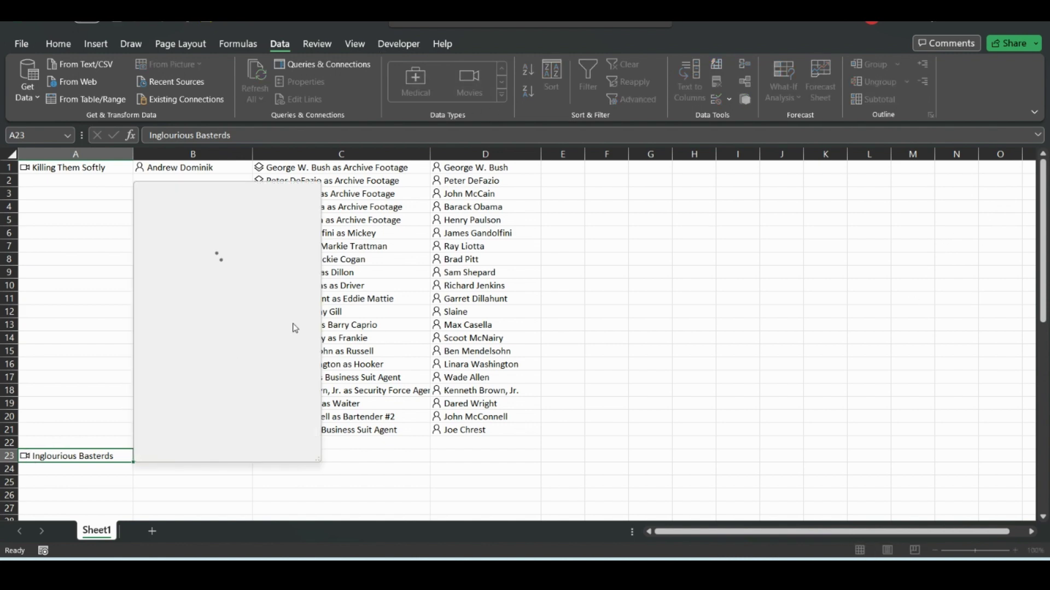
{"action": "scroll", "coordinate": [310, 334], "scroll_direction": "down", "scroll_amount": 5}
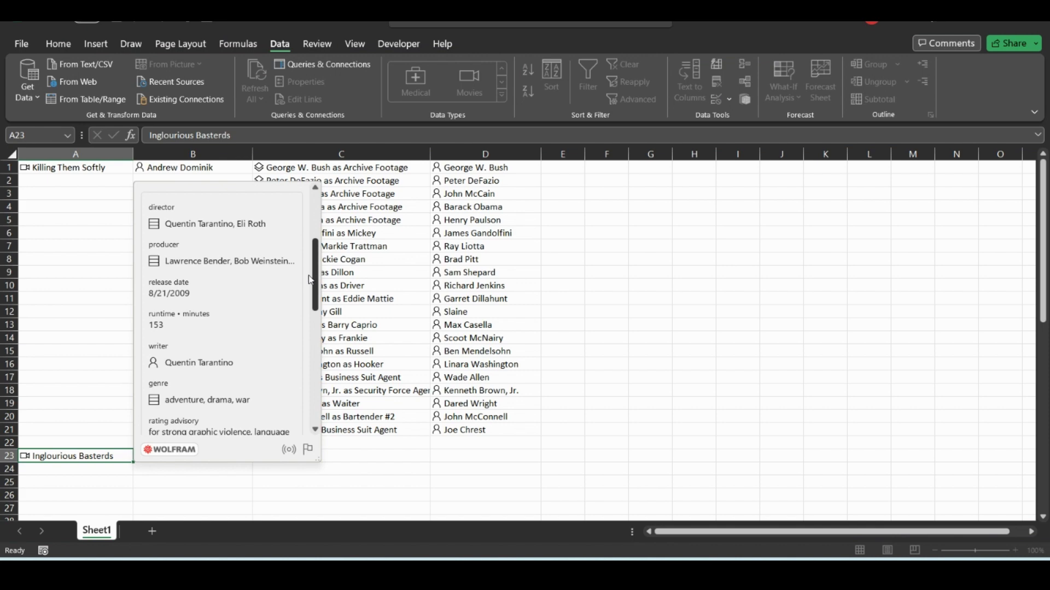
{"action": "scroll", "coordinate": [310, 334], "scroll_direction": "up", "scroll_amount": 5}
{"action": "left_click", "coordinate": [103, 459]}
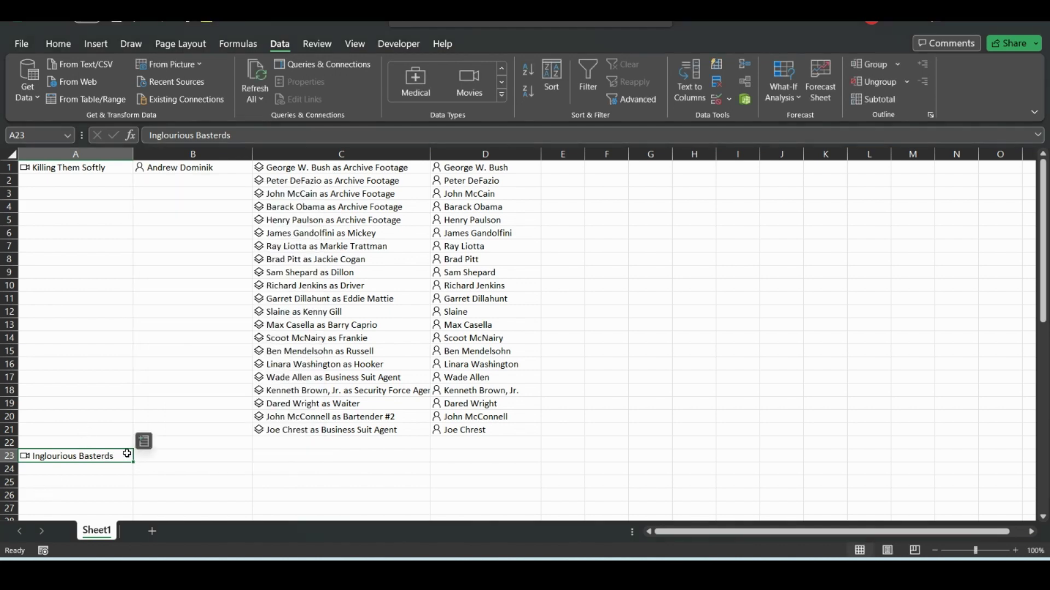
{"action": "left_click", "coordinate": [144, 448]}
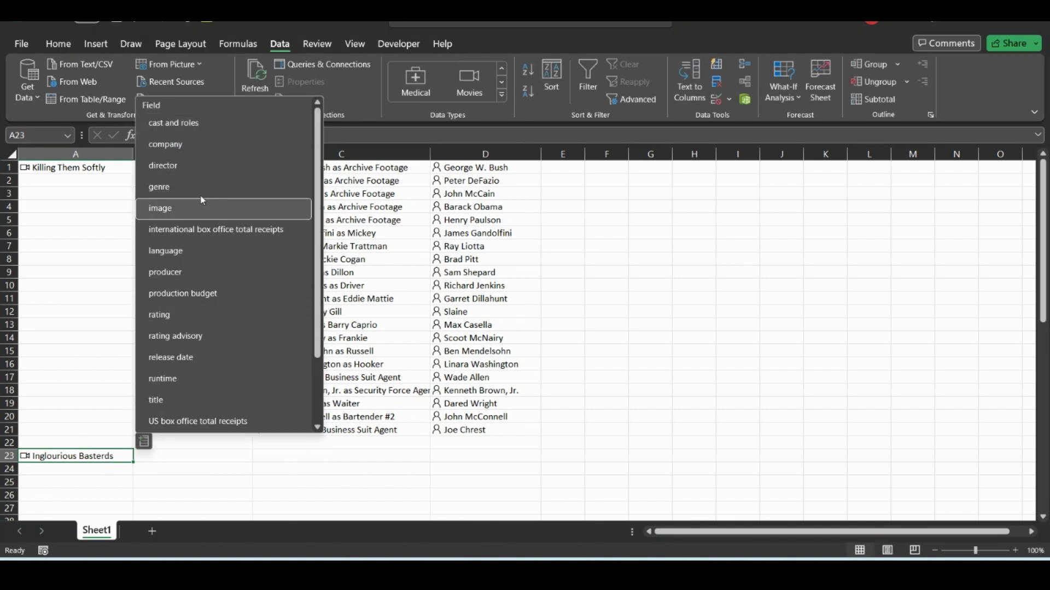
{"action": "left_click", "coordinate": [182, 167]}
Insert the movie's cast and roles list from C23 down.
{"action": "left_click", "coordinate": [144, 440]}
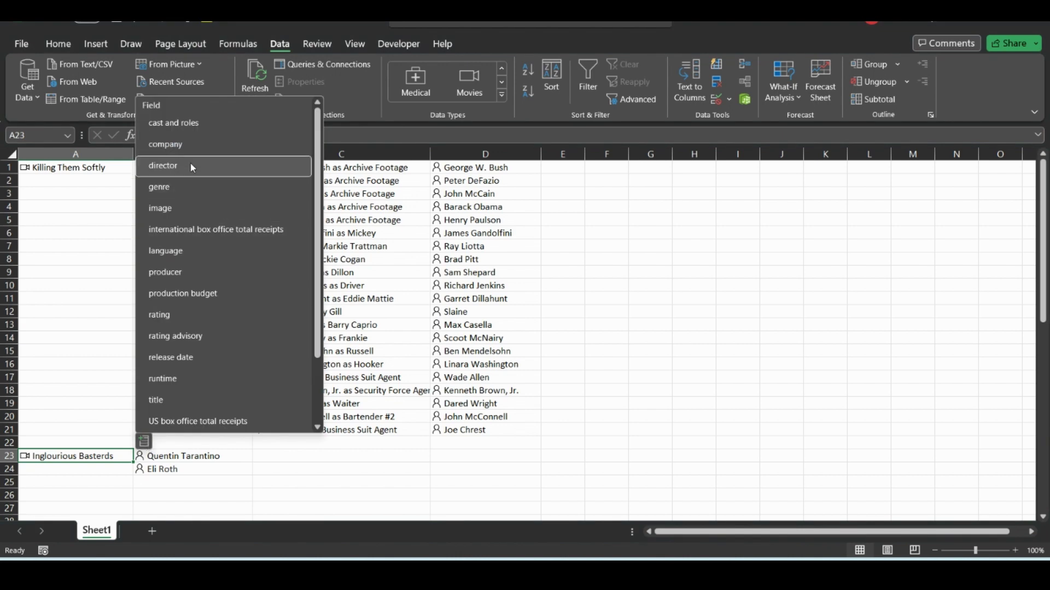
{"action": "left_click", "coordinate": [192, 124]}
{"action": "scroll", "coordinate": [345, 390], "scroll_direction": "down", "scroll_amount": 3}
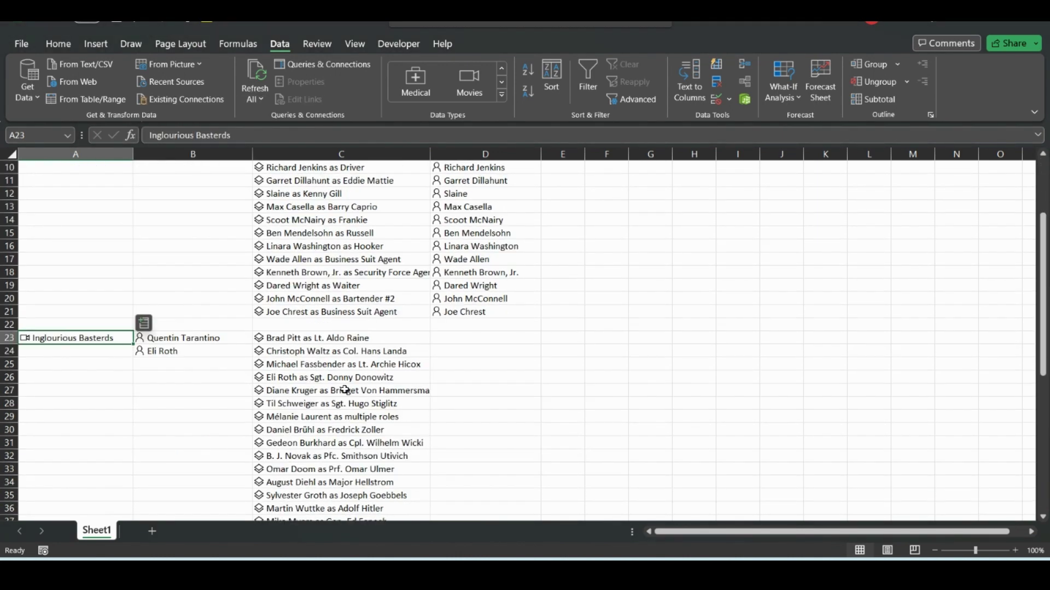
Insert actor names for the whole Inglourious Basterds cast list starting at C23.
{"action": "left_click", "coordinate": [335, 338]}
{"action": "left_click", "coordinate": [441, 324]}
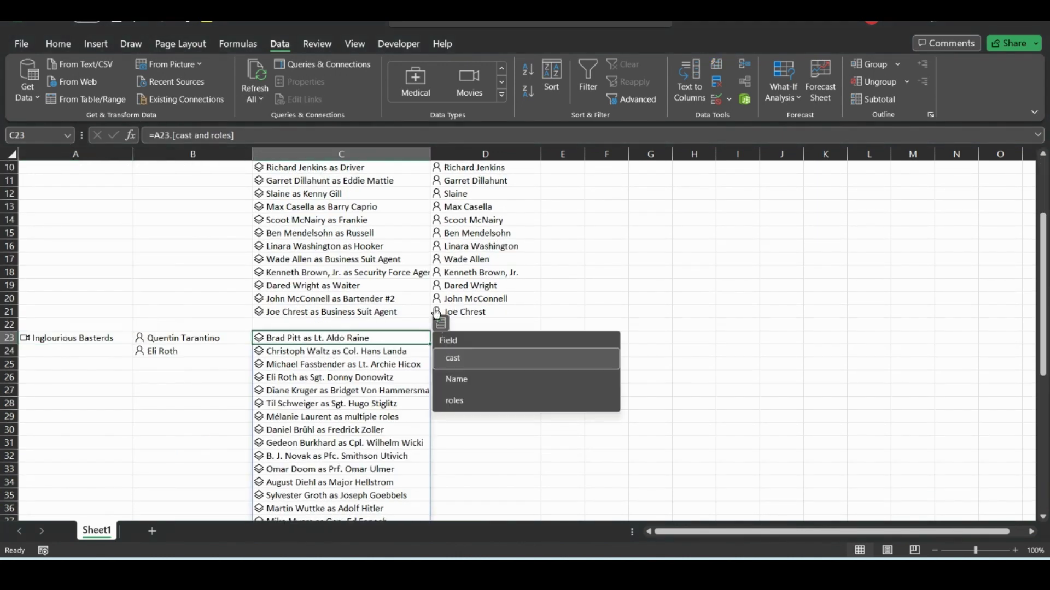
{"action": "left_click", "coordinate": [469, 365]}
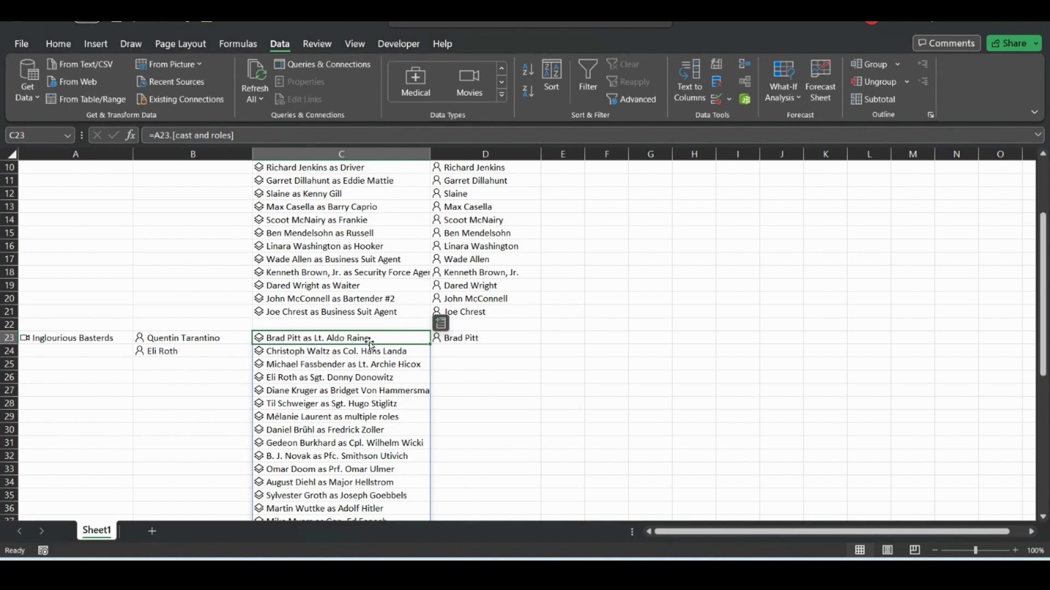
{"action": "key", "text": "ctrl+shift+Down"}
{"action": "scroll", "coordinate": [405, 243], "scroll_direction": "up", "scroll_amount": 9}
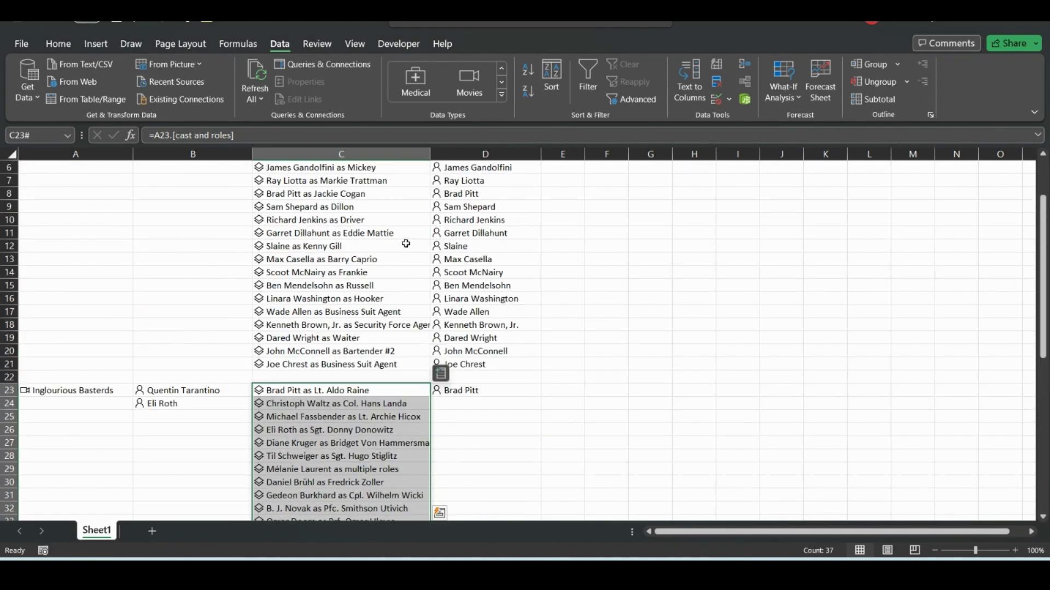
{"action": "left_click", "coordinate": [442, 375]}
{"action": "left_click", "coordinate": [459, 410]}
Select the spilled actor names and confirm replacing cells so column D lists them from D23.
{"action": "left_click", "coordinate": [514, 393]}
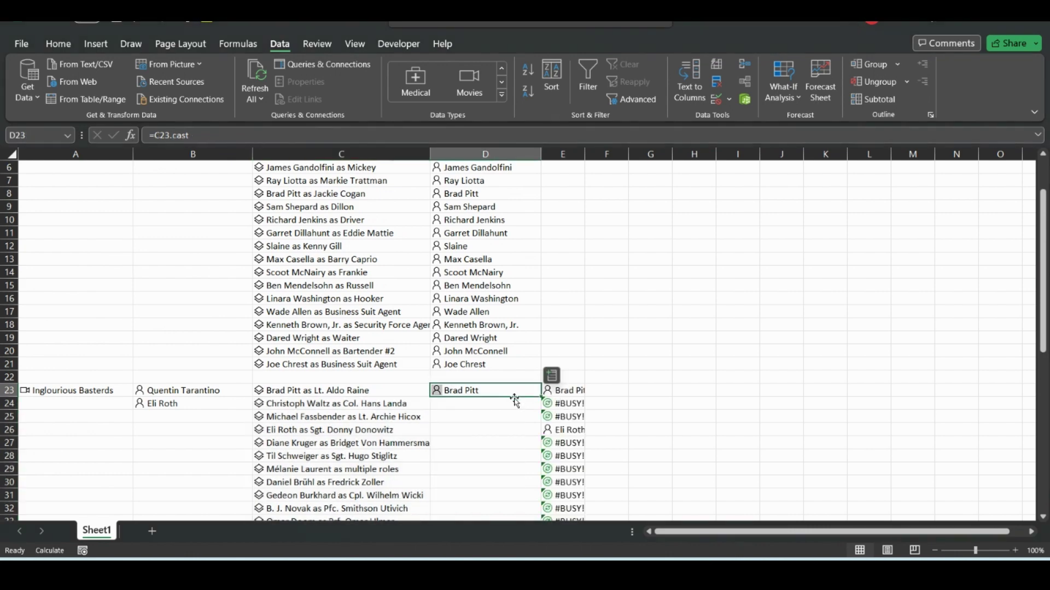
{"action": "scroll", "coordinate": [587, 215], "scroll_direction": "down", "scroll_amount": 4}
{"action": "left_click_drag", "start_coordinate": [577, 236], "coordinate": [513, 467]}
{"action": "left_click", "coordinate": [496, 324]}
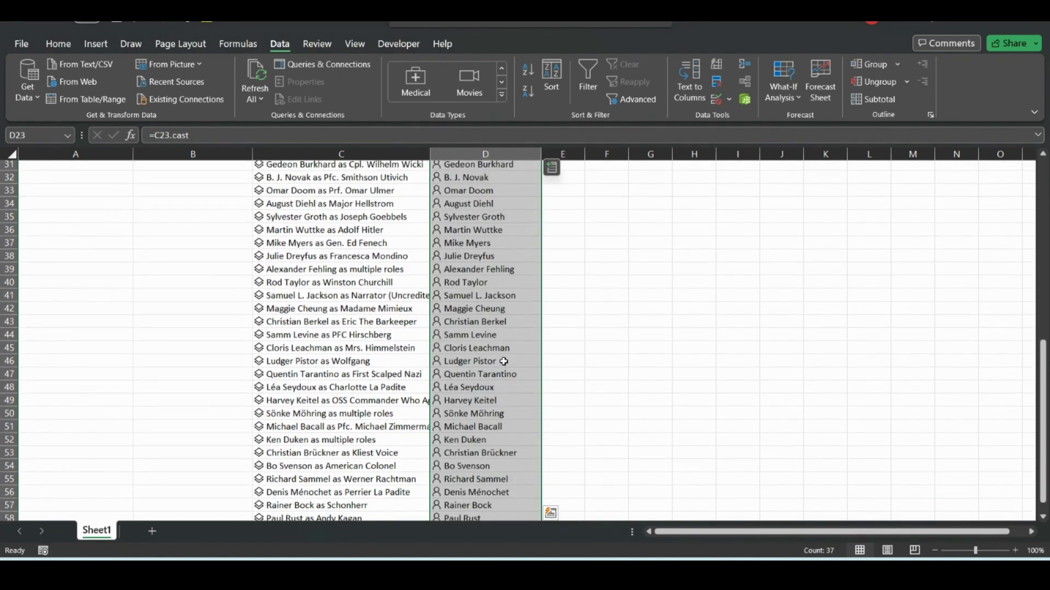
{"action": "scroll", "coordinate": [574, 355], "scroll_direction": "up", "scroll_amount": 4}
{"action": "left_click", "coordinate": [598, 353]}
{"action": "scroll", "coordinate": [570, 420], "scroll_direction": "up", "scroll_amount": 3}
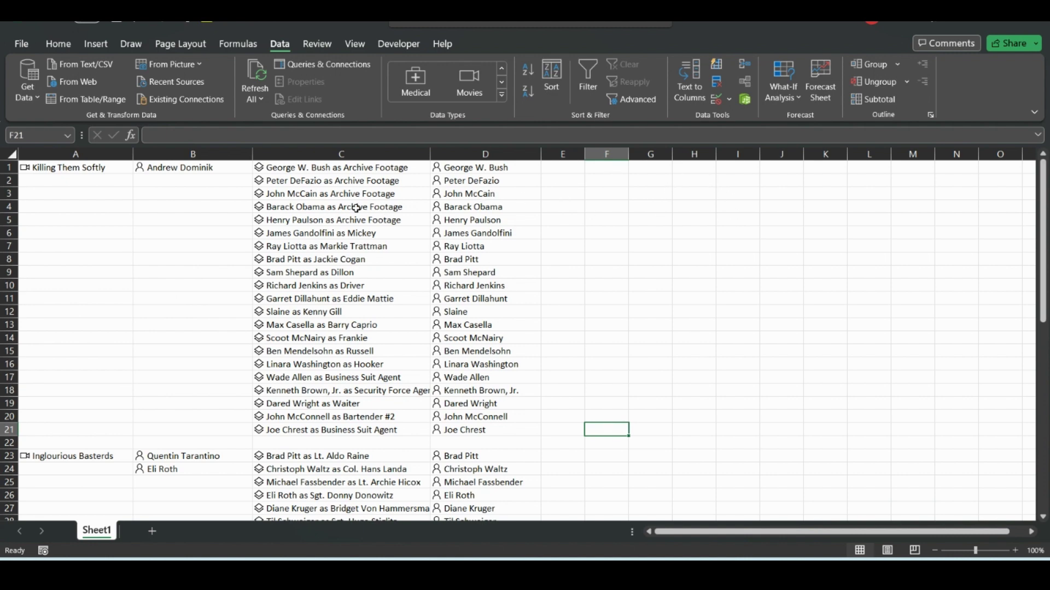
Enter =COUNTIF(D:D,D8) in F3 to count Brad Pitt's appearances, returning 2.
{"action": "left_click", "coordinate": [720, 219]}
{"action": "left_click", "coordinate": [627, 195]}
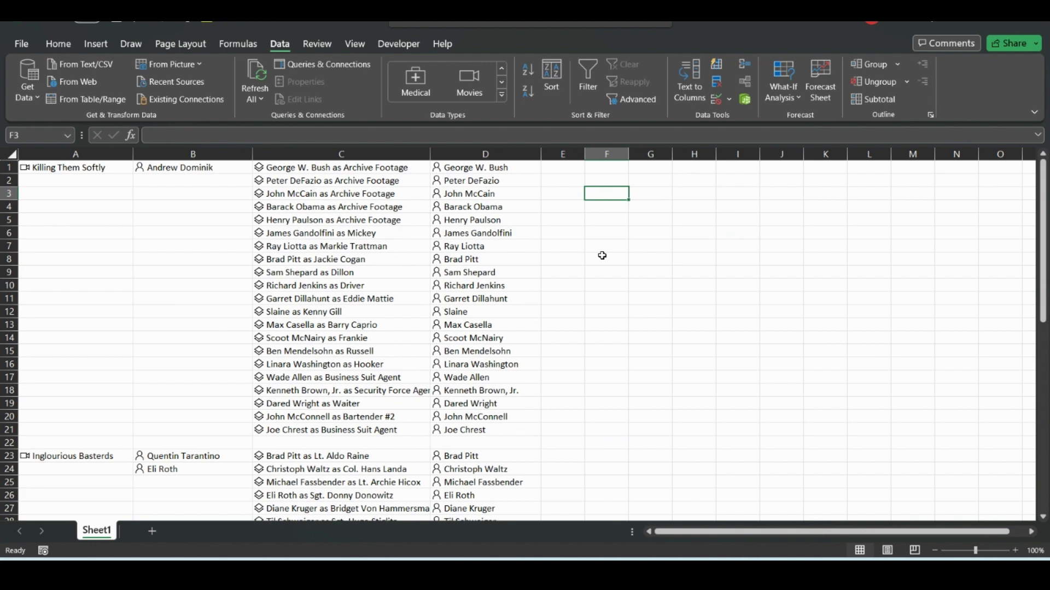
{"action": "type", "text": "cou"}
{"action": "key", "text": "BackSpace"}
{"action": "key", "text": "BackSpace"}
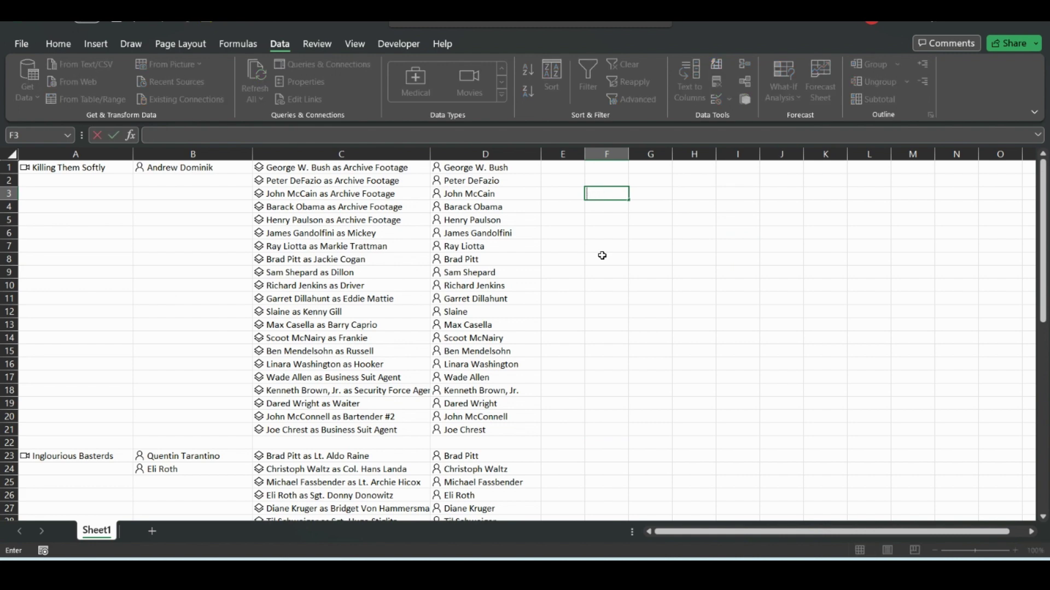
{"action": "type", "text": "=count"}
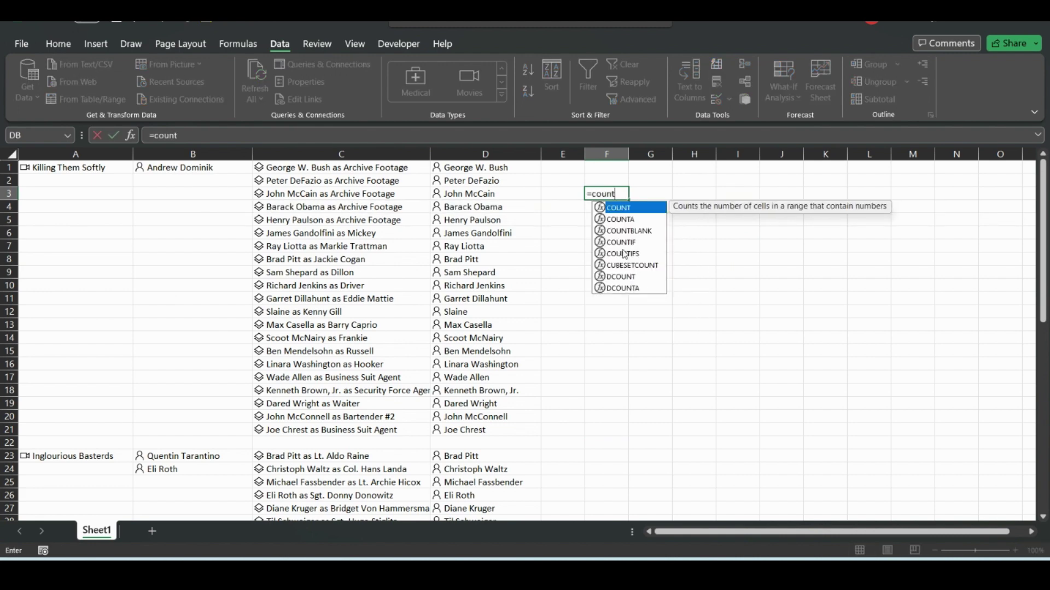
{"action": "left_click", "coordinate": [624, 241]}
{"action": "double_click", "coordinate": [623, 241]}
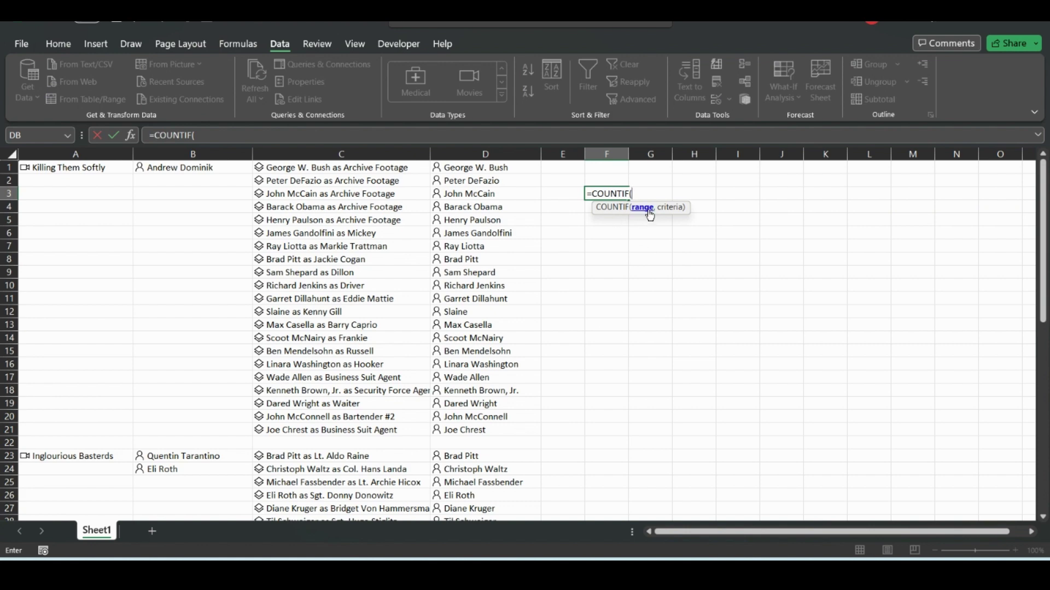
{"action": "left_click", "coordinate": [494, 153]}
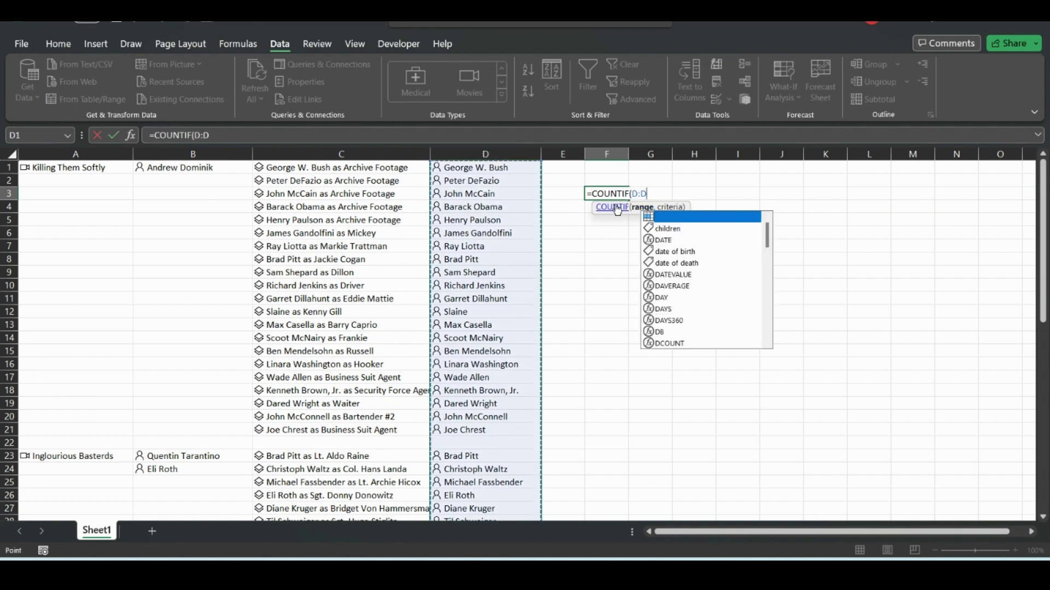
{"action": "type", "text": ","}
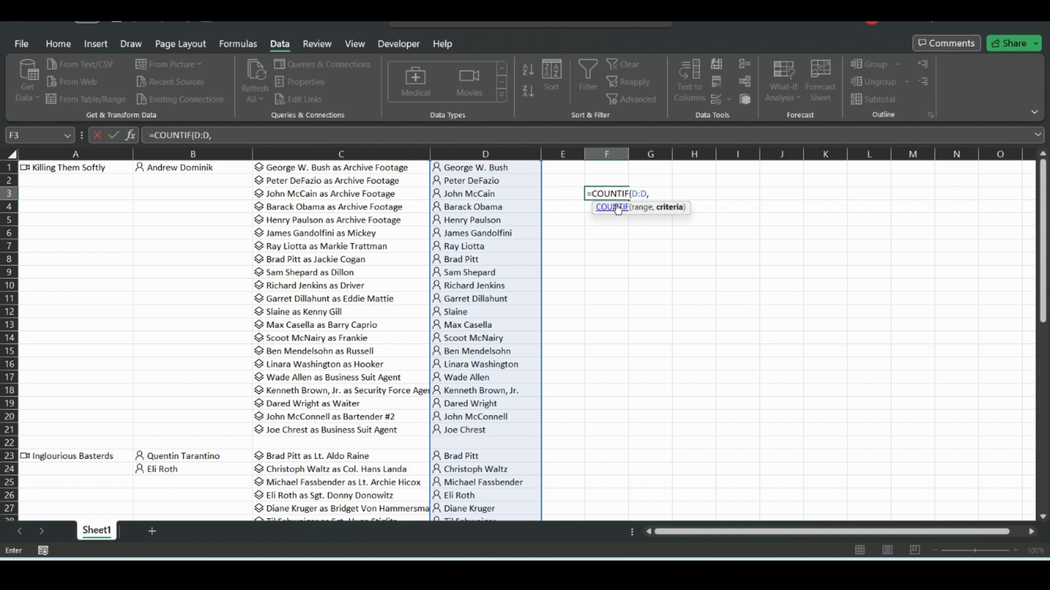
{"action": "left_click", "coordinate": [472, 260]}
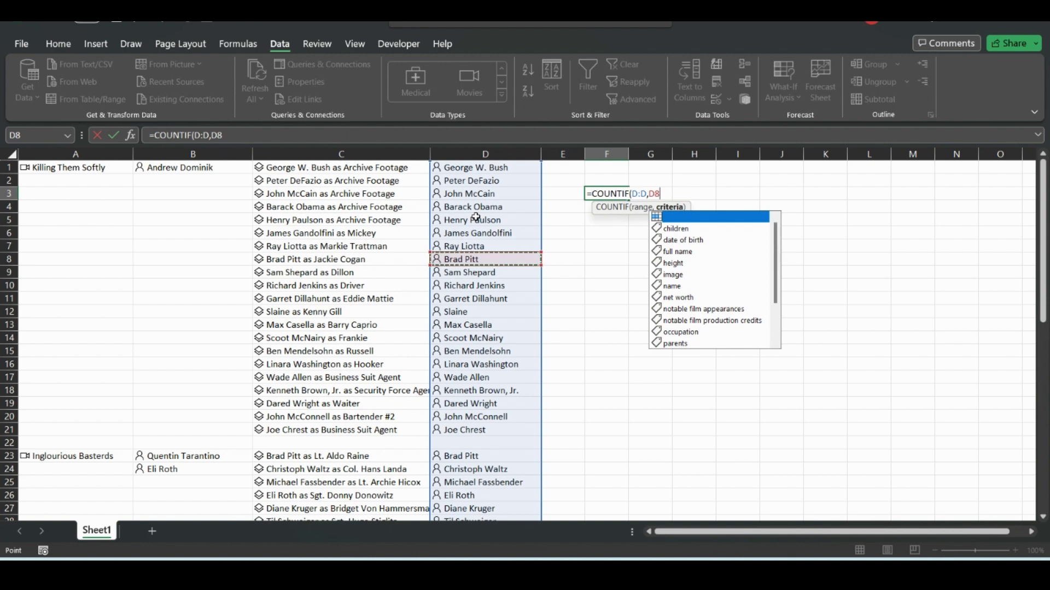
{"action": "type", "text": ")"}
{"action": "key", "text": "Return"}
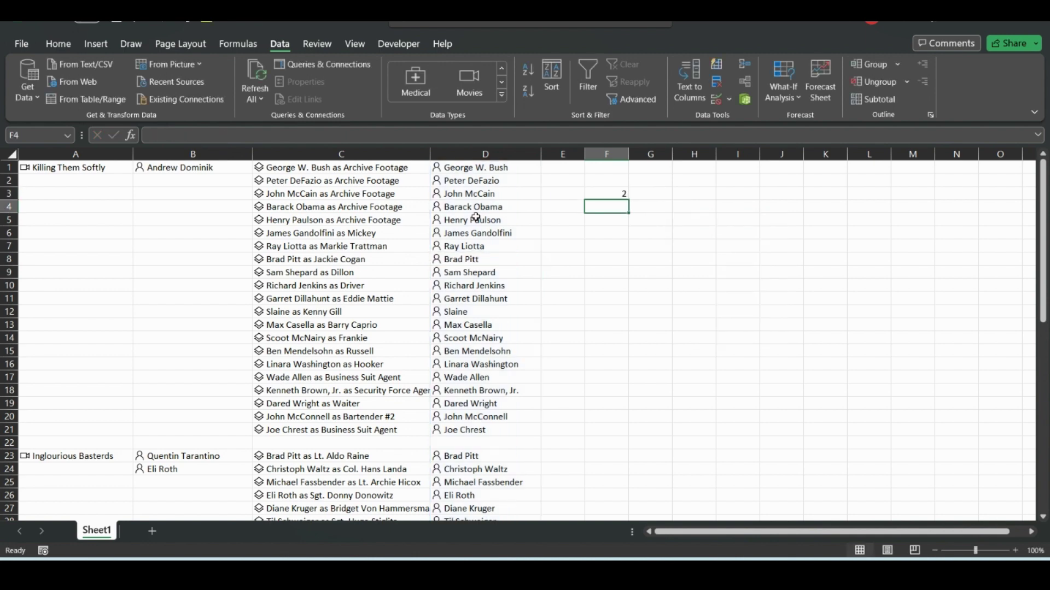
Copy F3's count into F4 and change its criterion to D7, counting Ray Liotta once.
{"action": "left_click", "coordinate": [601, 192]}
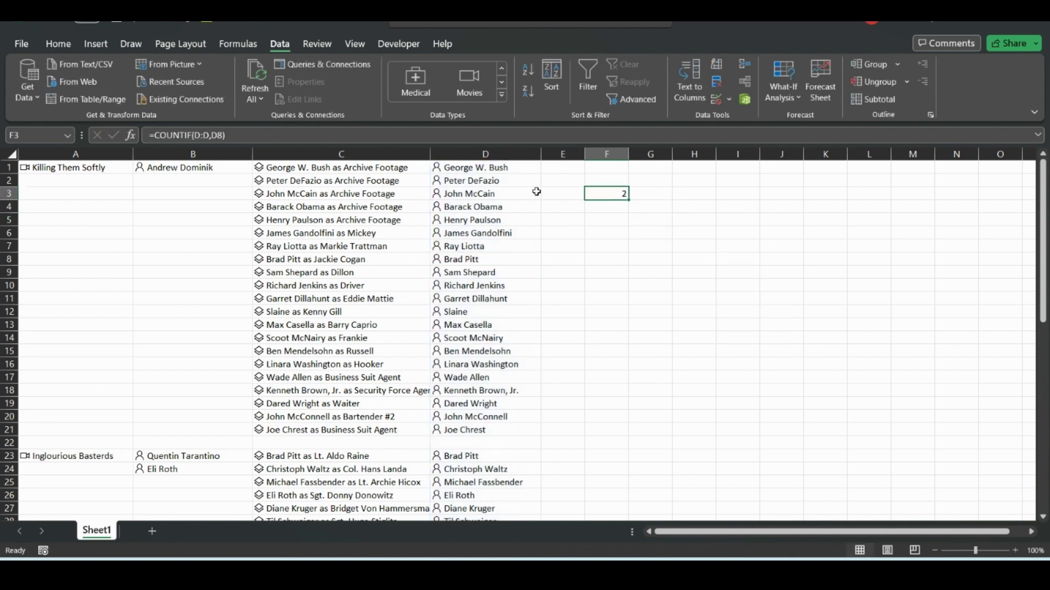
{"action": "scroll", "coordinate": [183, 248], "scroll_direction": "down", "scroll_amount": 5}
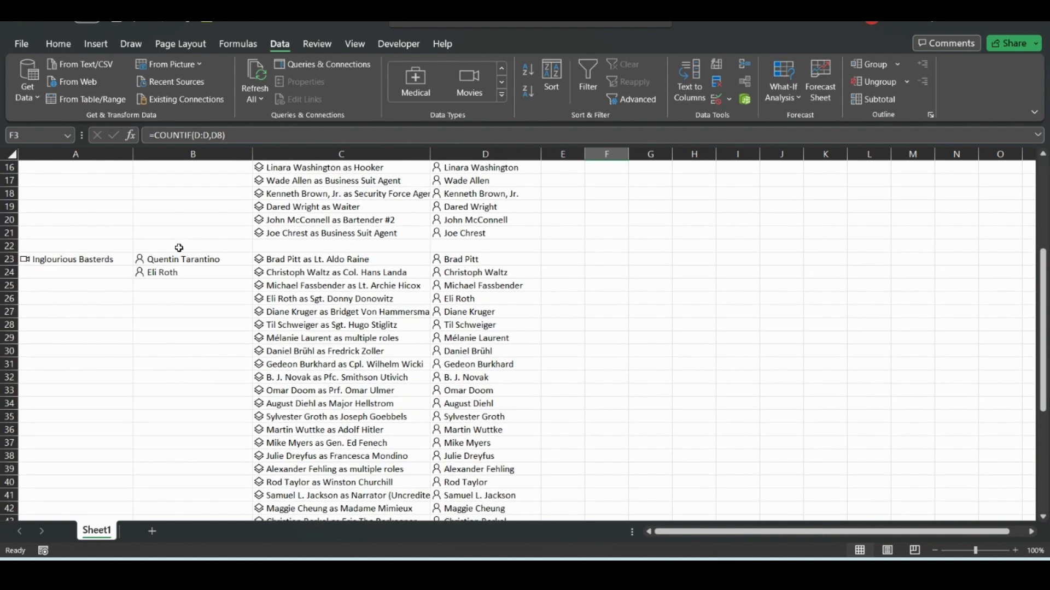
{"action": "scroll", "coordinate": [175, 246], "scroll_direction": "up", "scroll_amount": 5}
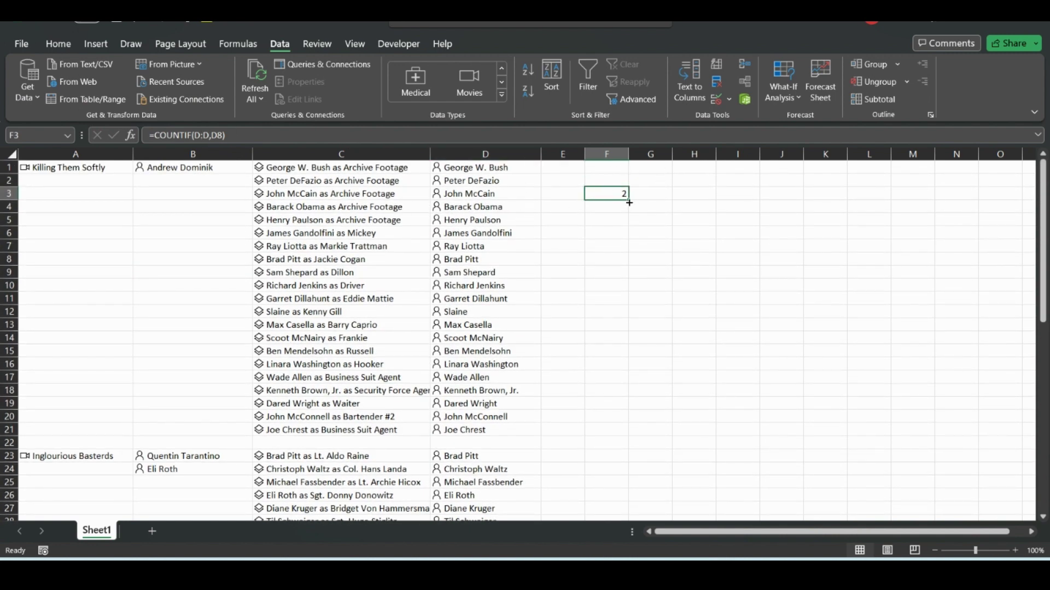
{"action": "left_click_drag", "start_coordinate": [629, 202], "coordinate": [630, 216]}
{"action": "left_click", "coordinate": [613, 209]}
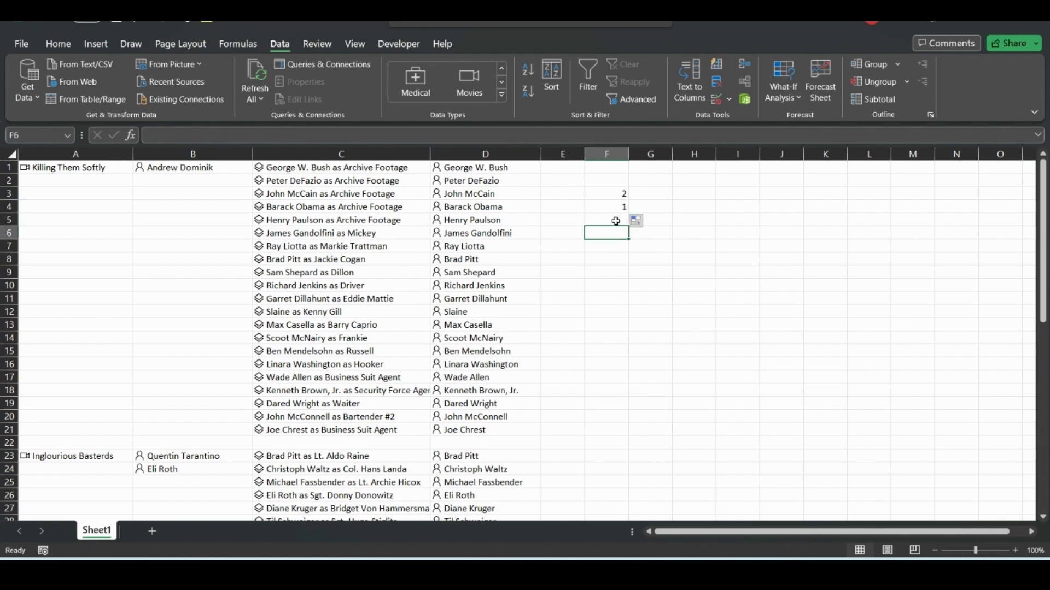
{"action": "left_click", "coordinate": [220, 135]}
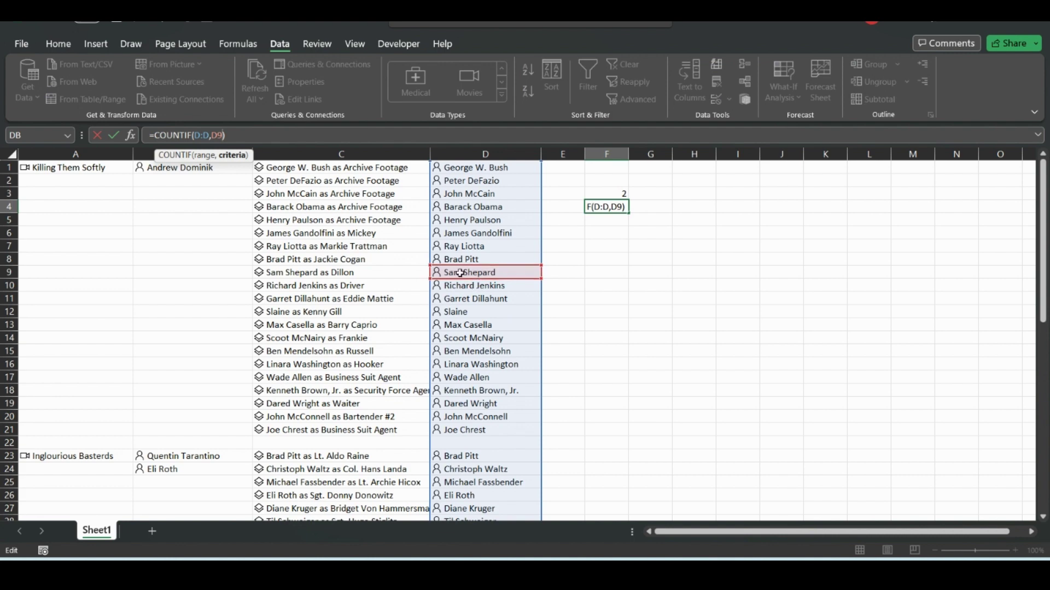
{"action": "left_click", "coordinate": [481, 246]}
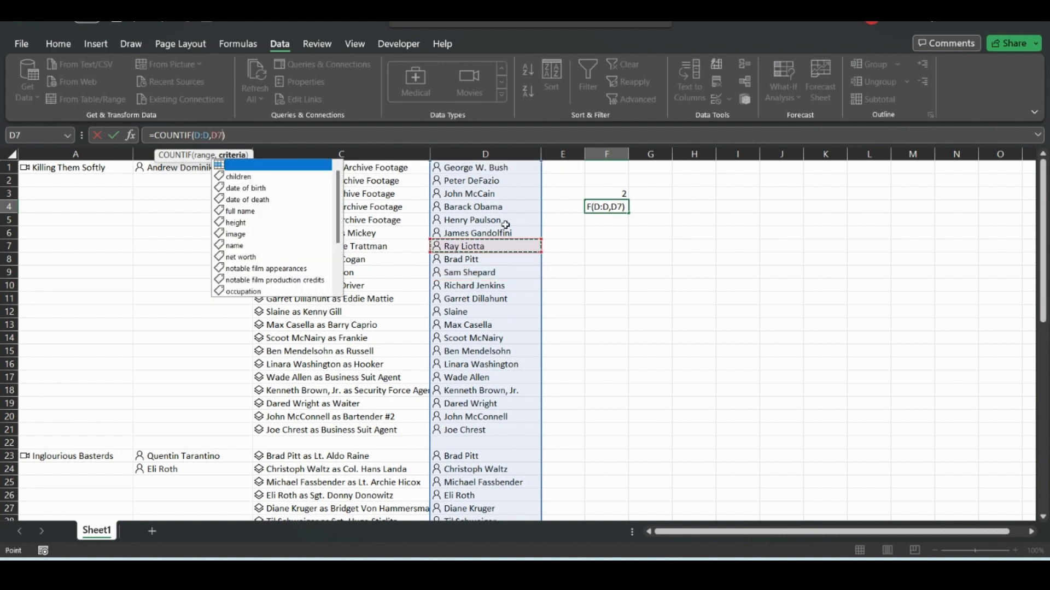
{"action": "key", "text": "Return"}
{"action": "left_click", "coordinate": [601, 208]}
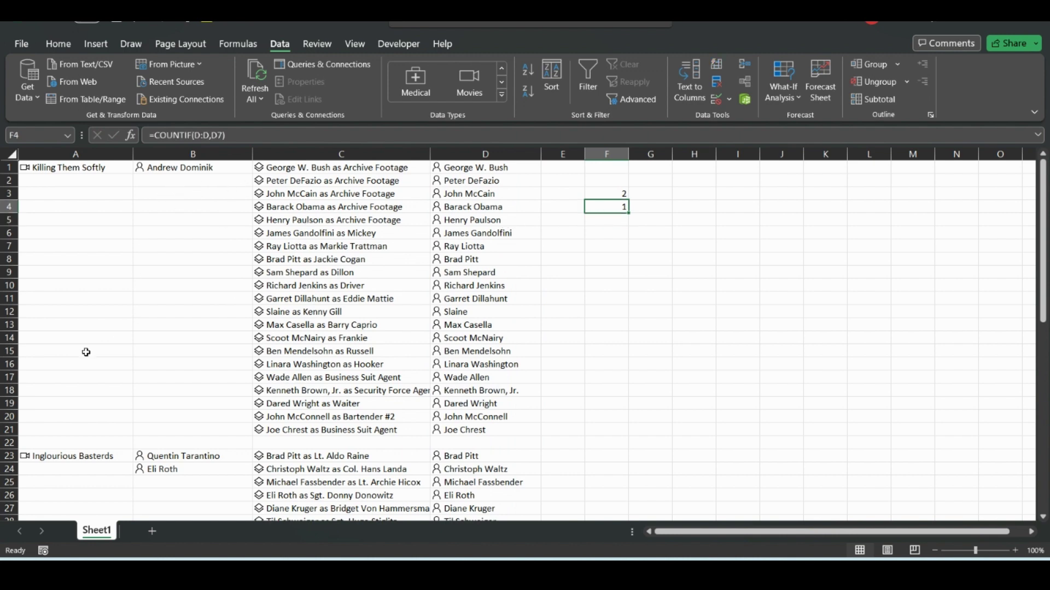
{"action": "left_click", "coordinate": [658, 195]}
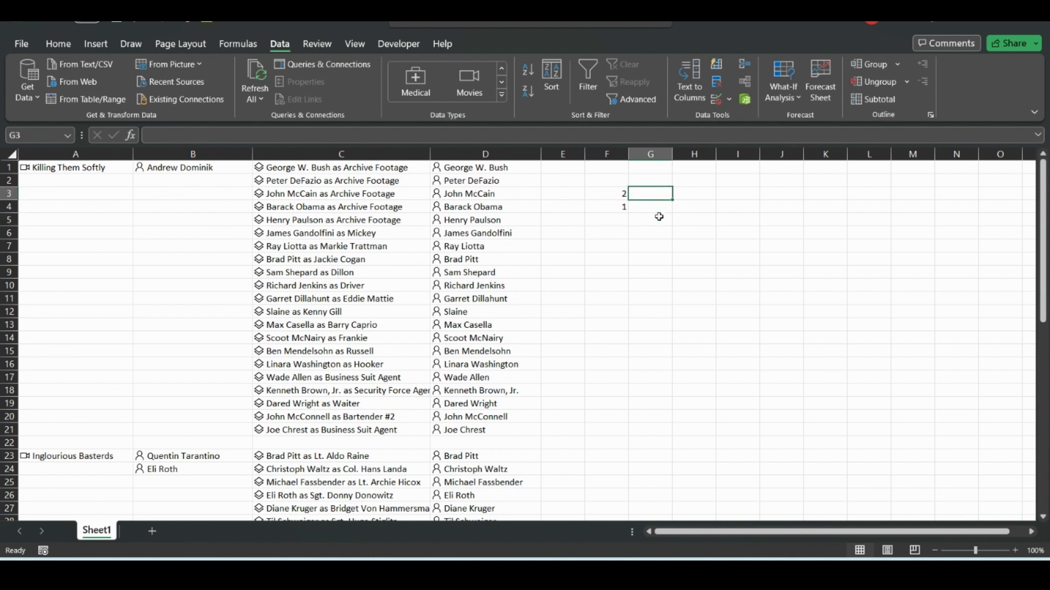
{"action": "left_click", "coordinate": [257, 181]}
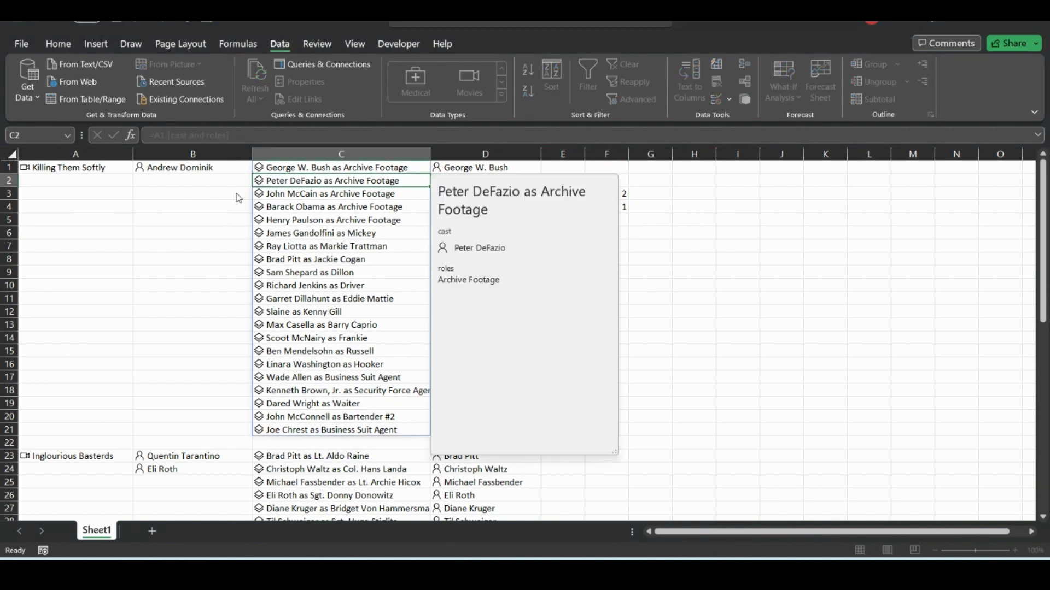
{"action": "left_click", "coordinate": [261, 208]}
{"action": "left_click", "coordinate": [259, 207]}
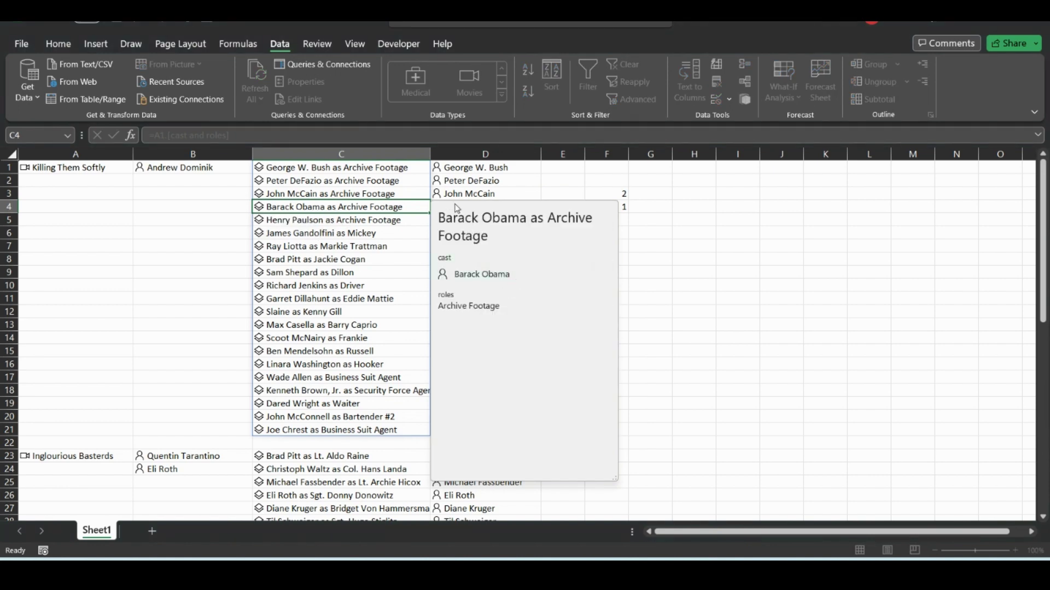
{"action": "left_click", "coordinate": [436, 207]}
{"action": "left_click", "coordinate": [436, 208]}
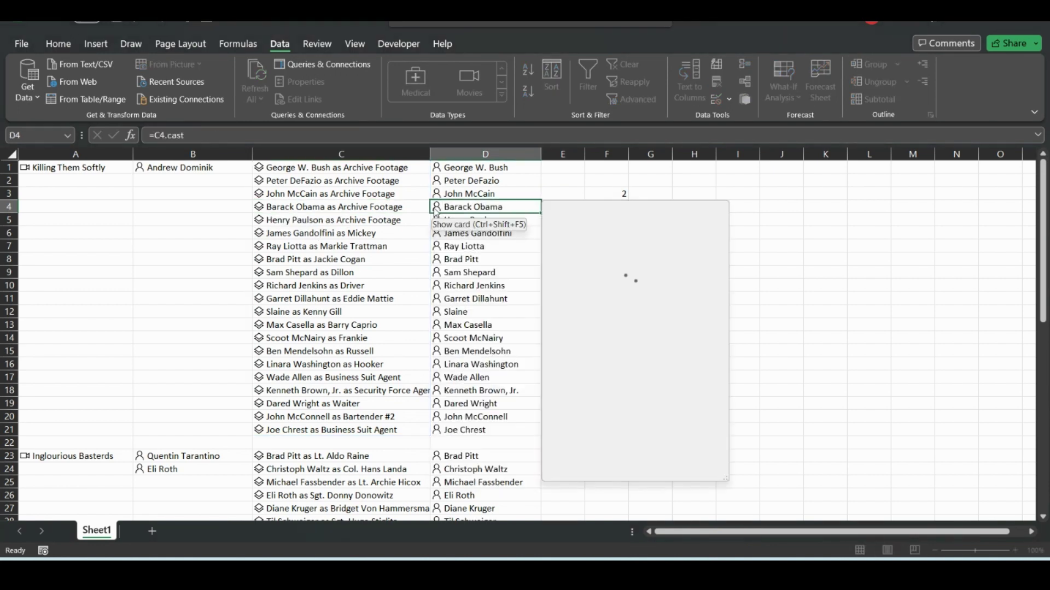
{"action": "left_click", "coordinate": [438, 273]}
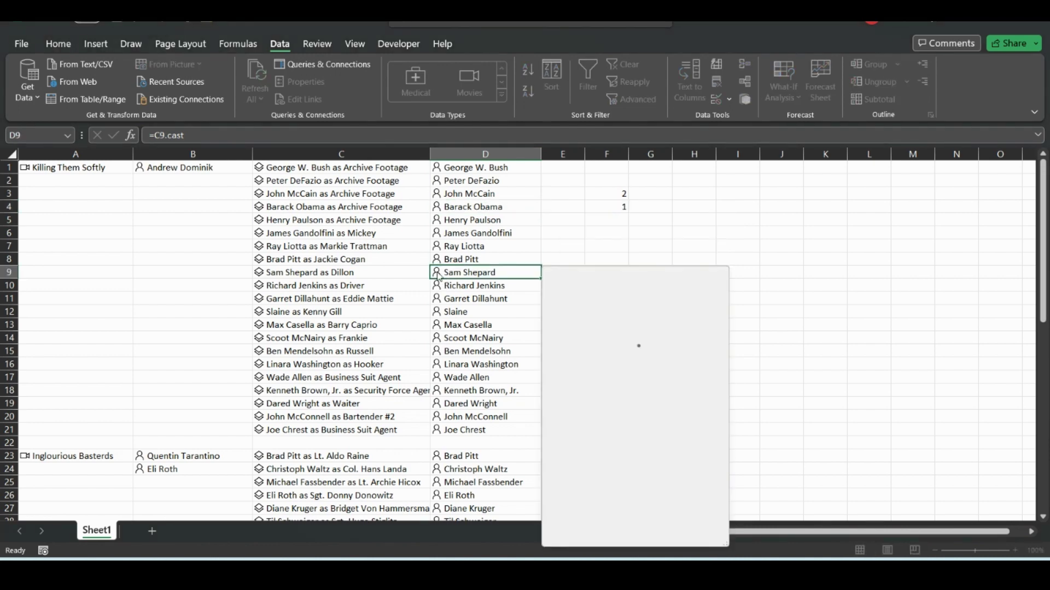
{"action": "left_click", "coordinate": [621, 231]}
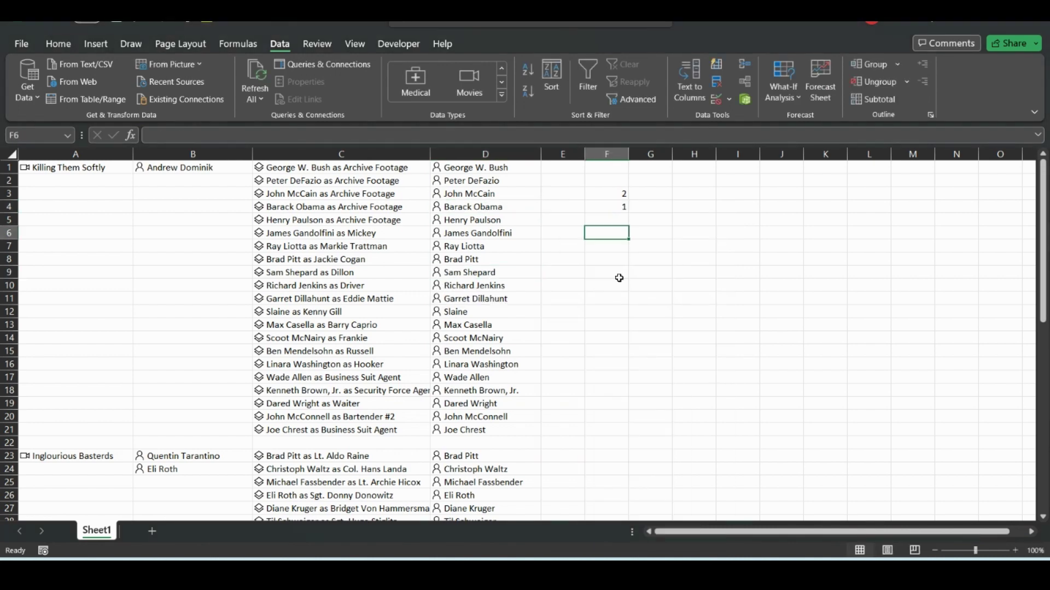